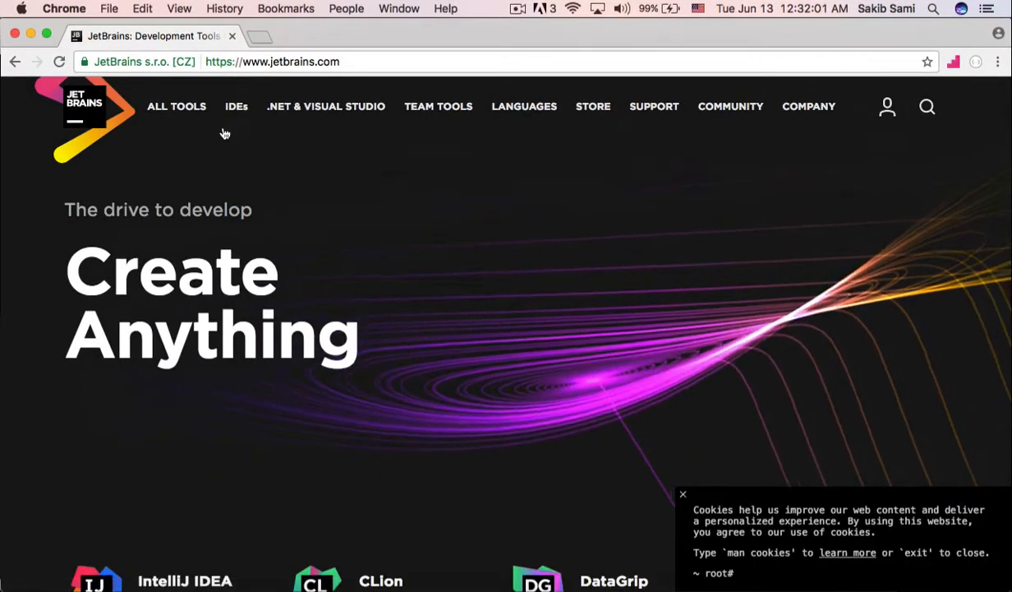
Step: Open the IntelliJ IDEA product page from the JetBrains IDEs list and go to its download page
mouse_move(235, 109)
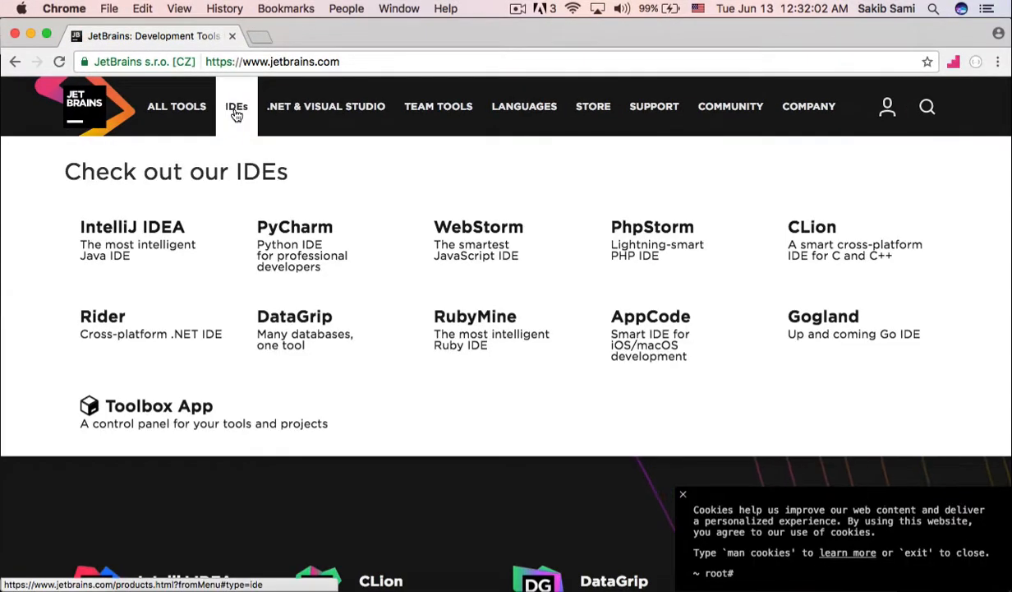
click(155, 226)
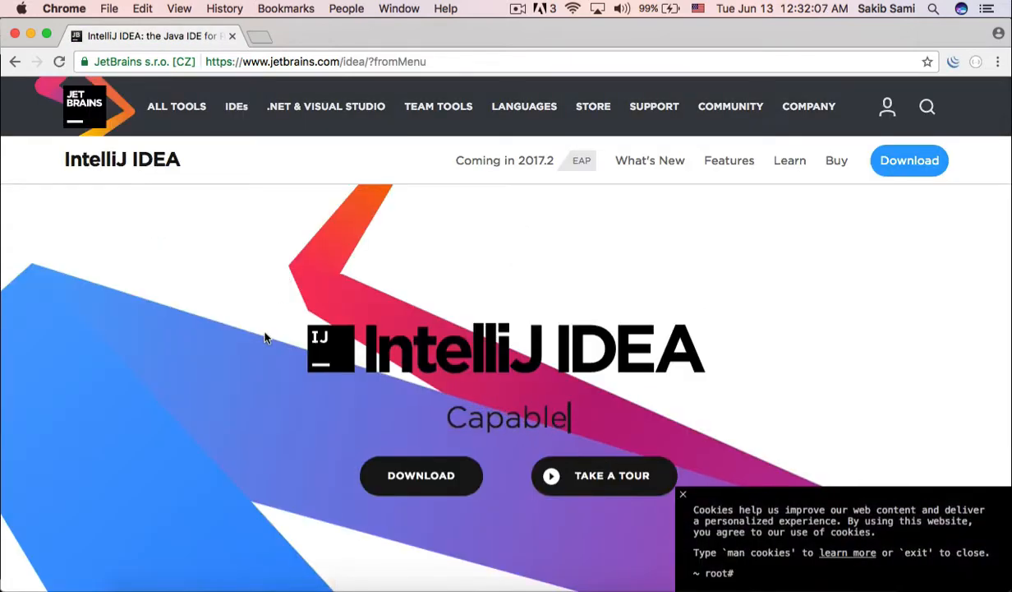
scroll(265, 320, down, 2)
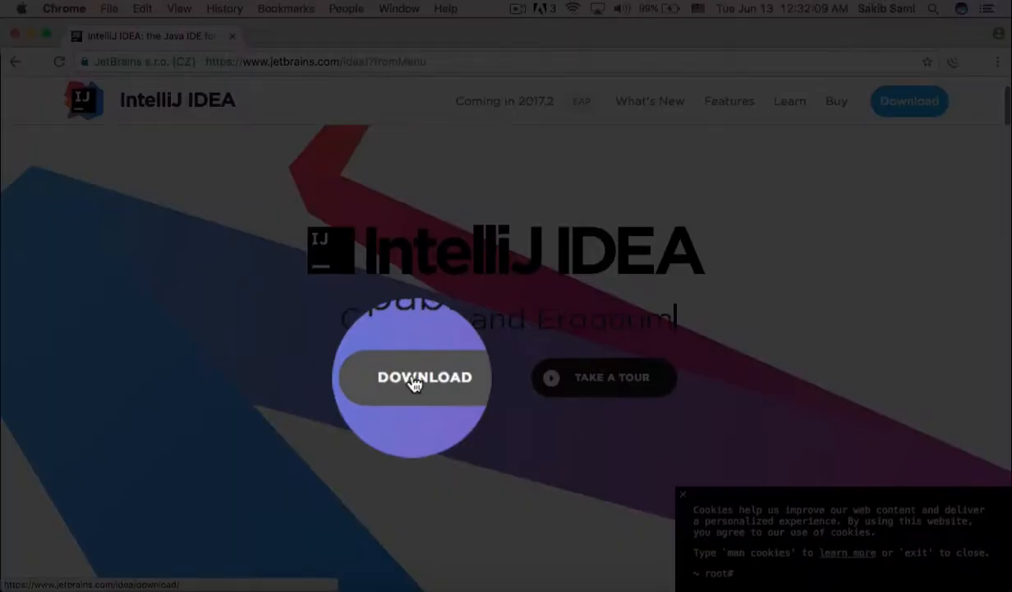
click(415, 383)
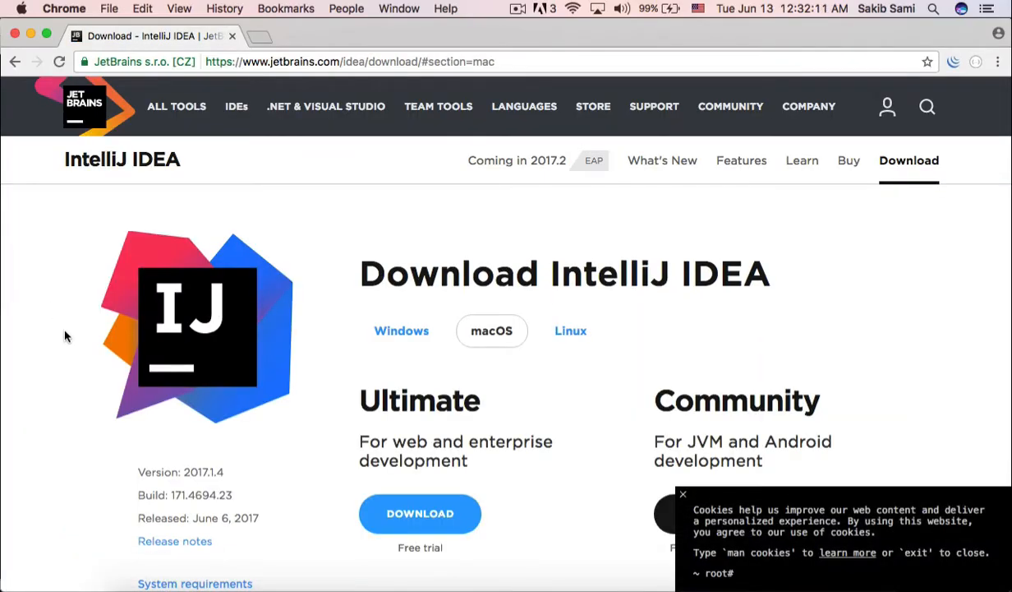
Step: View the IntelliJ IDEA download options for Windows, macOS and Linux
scroll(81, 373, down, 1)
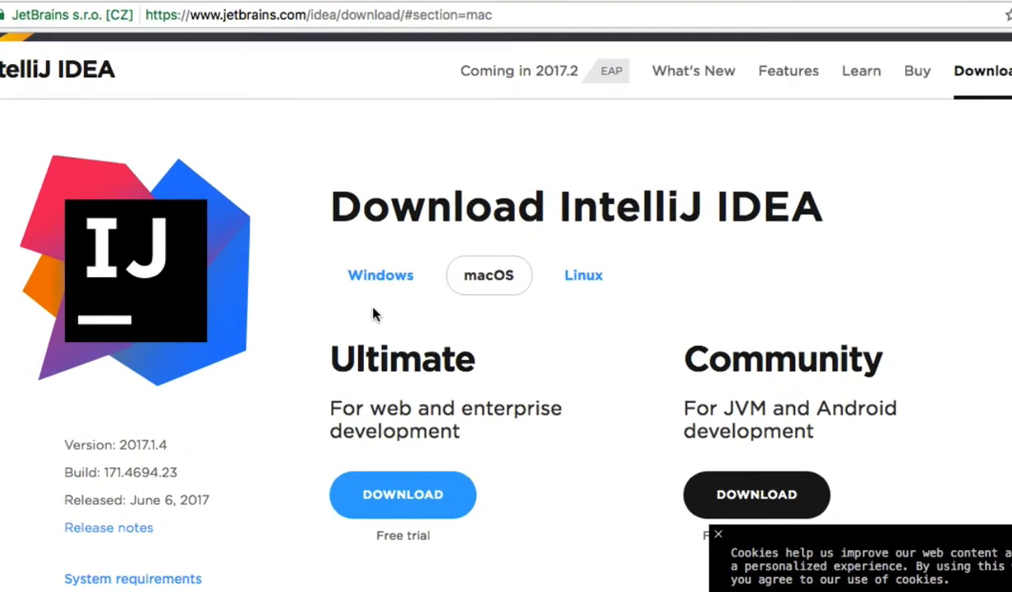
click(382, 275)
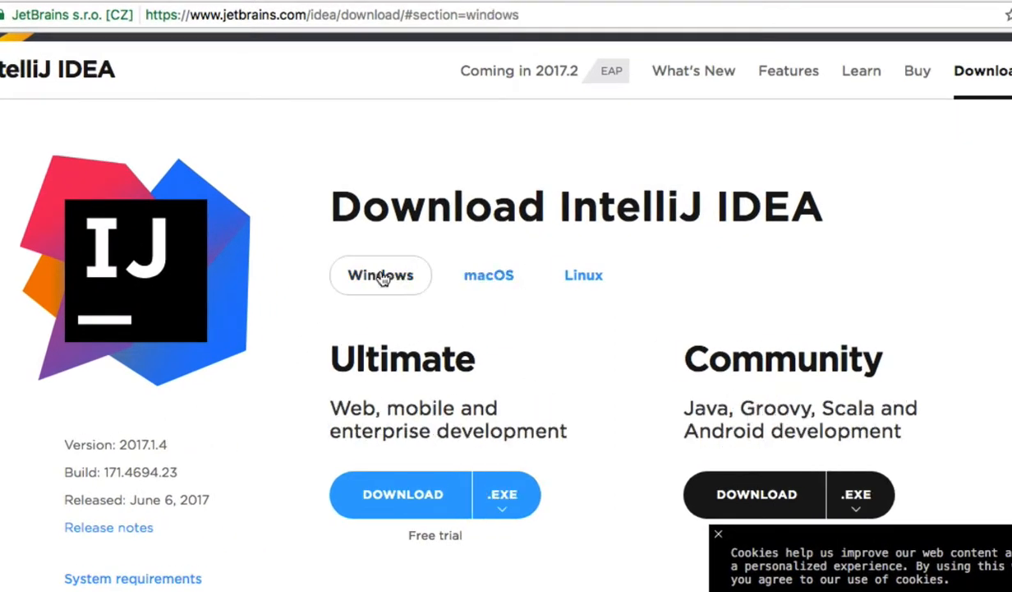
click(492, 278)
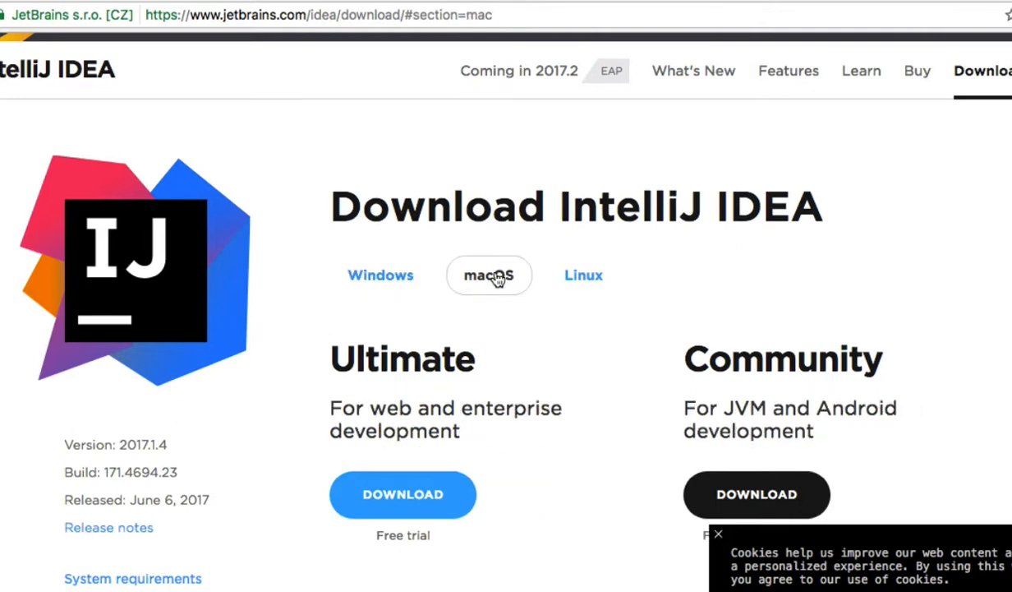
click(578, 273)
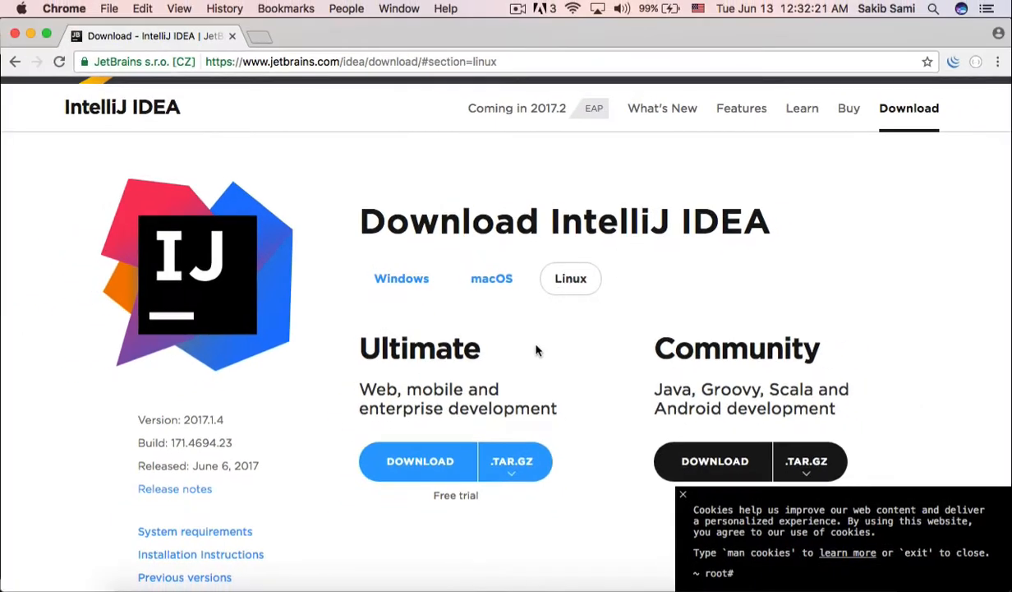
scroll(541, 367, down, 1)
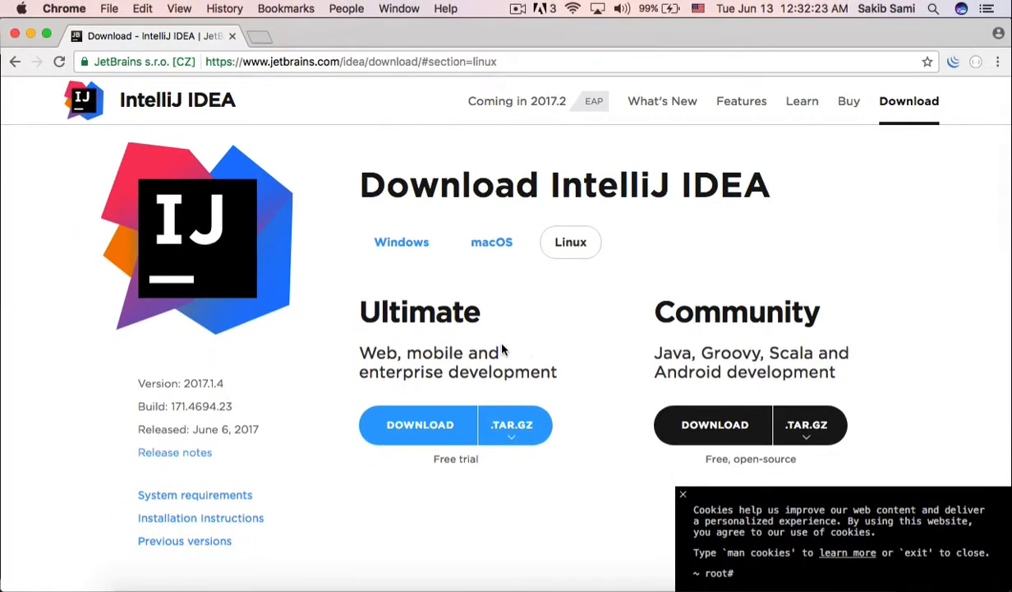
Step: Compare the Ultimate and Community editions on the download page, highlighting each edition's heading
drag(351, 295, 485, 305)
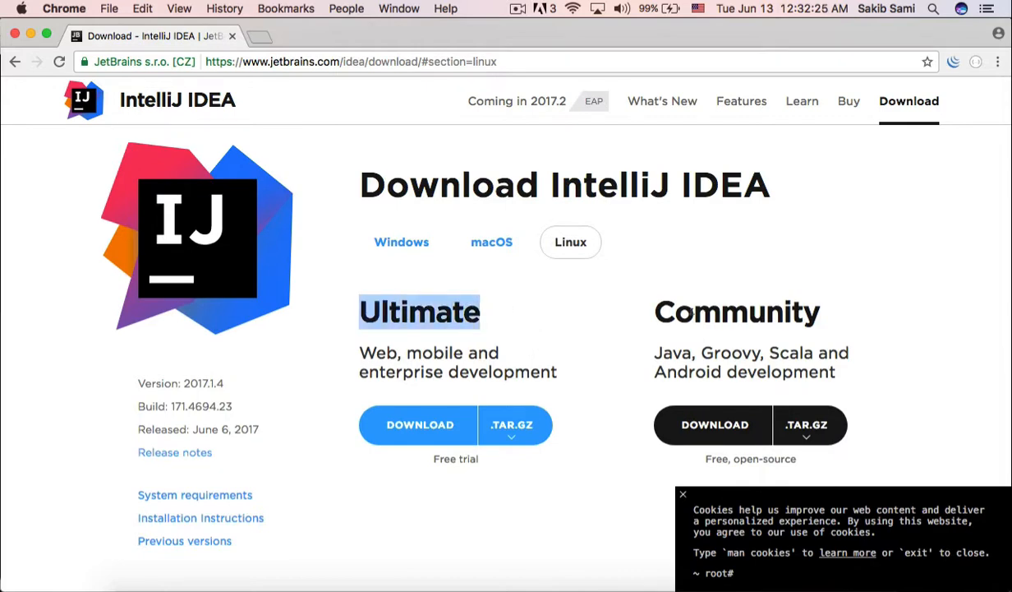
drag(639, 297, 829, 307)
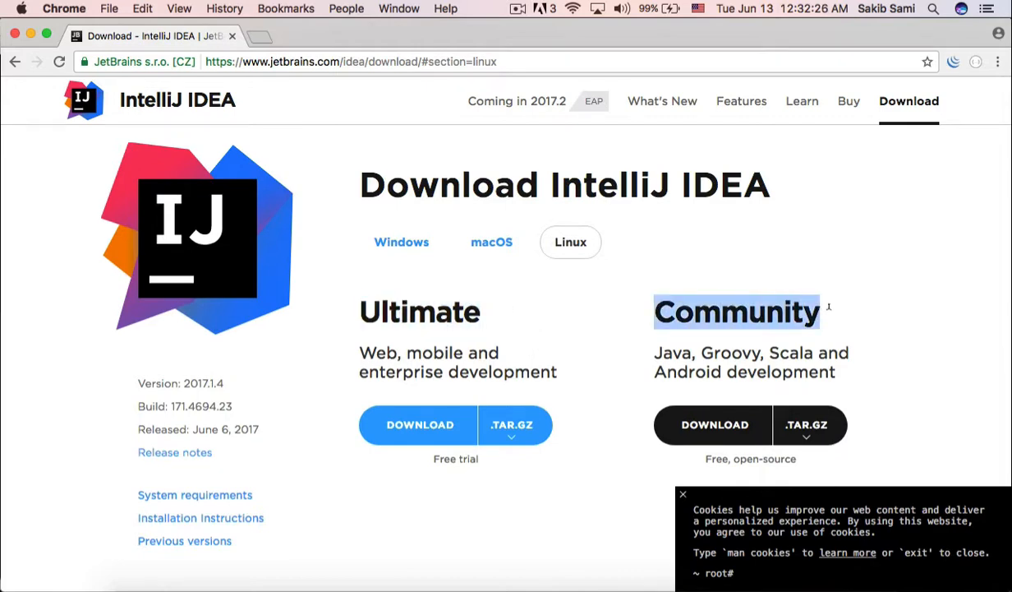
click(552, 293)
drag(482, 303, 345, 292)
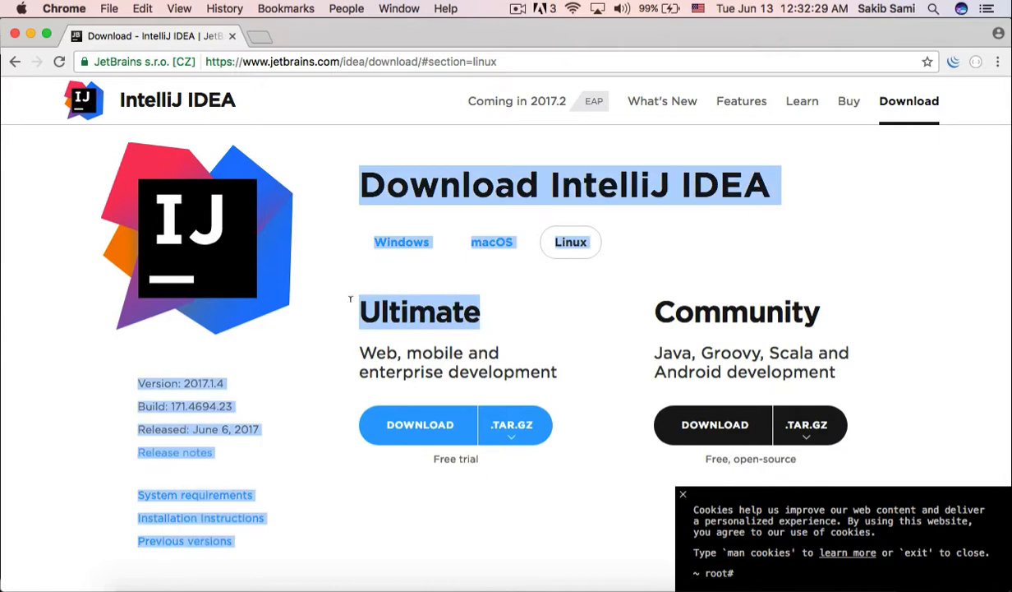
click(667, 307)
drag(632, 295, 845, 303)
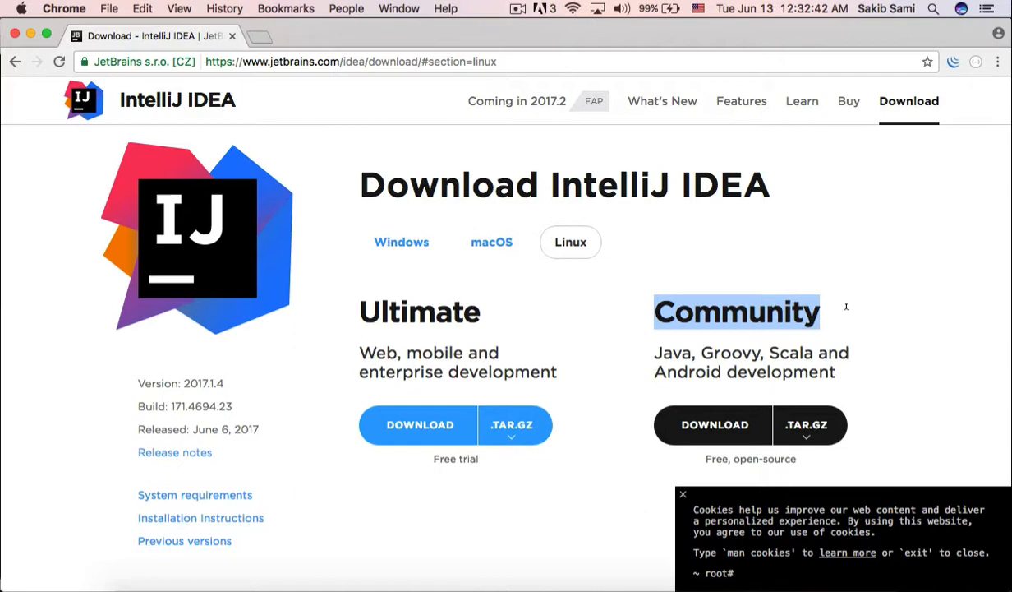
click(868, 295)
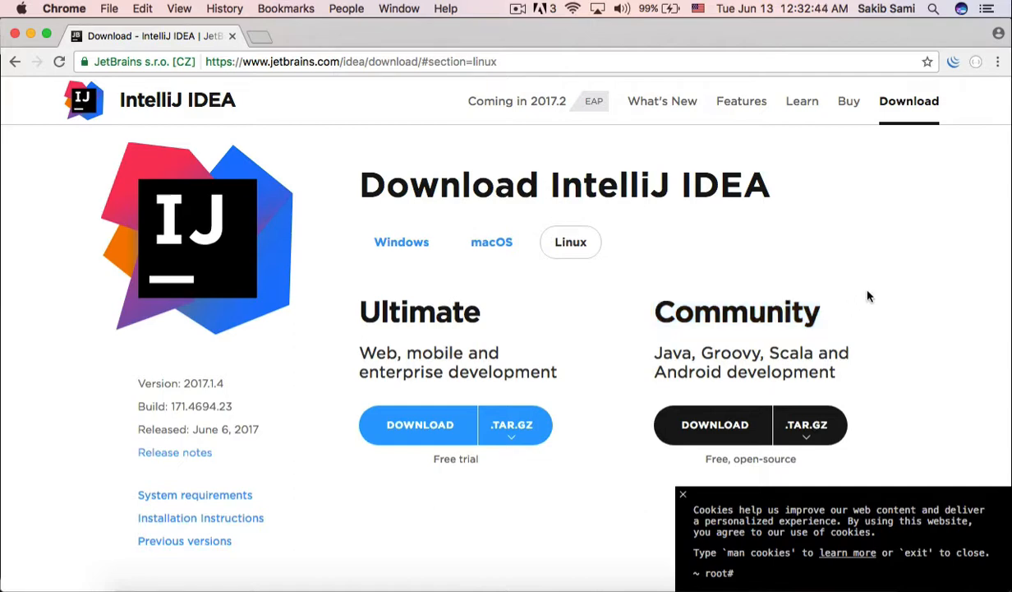
drag(641, 296, 830, 307)
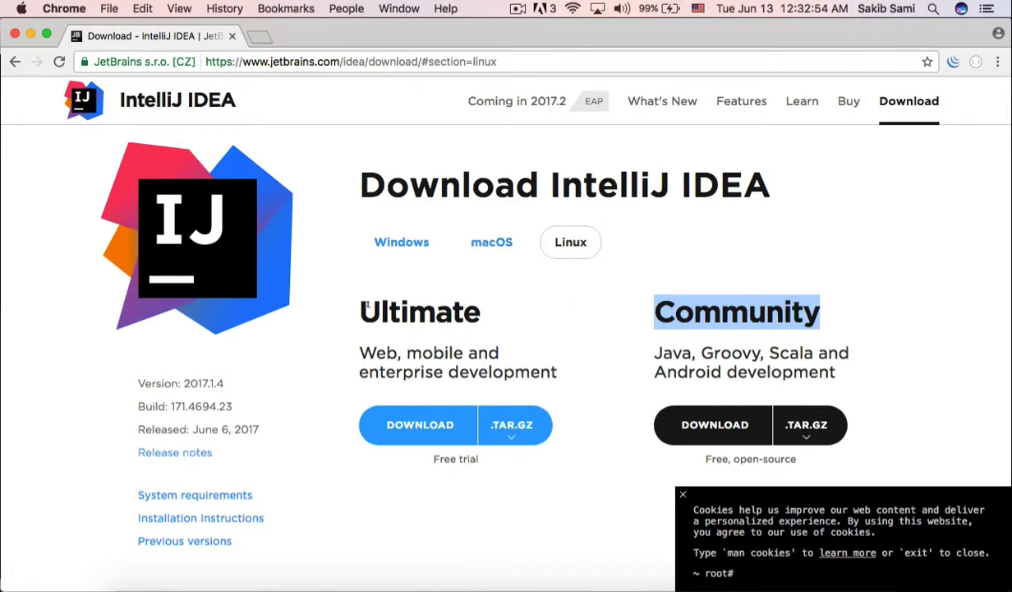
click(581, 327)
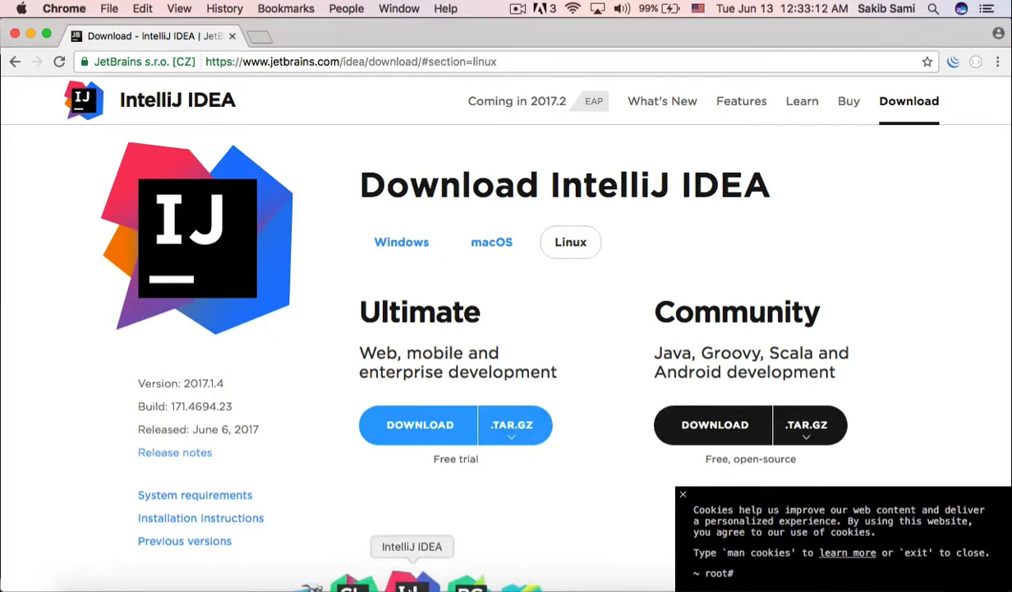
Step: Switch to IntelliJ IDEA and search its plugin list for "kotlin", leaving the list without changes
click(409, 585)
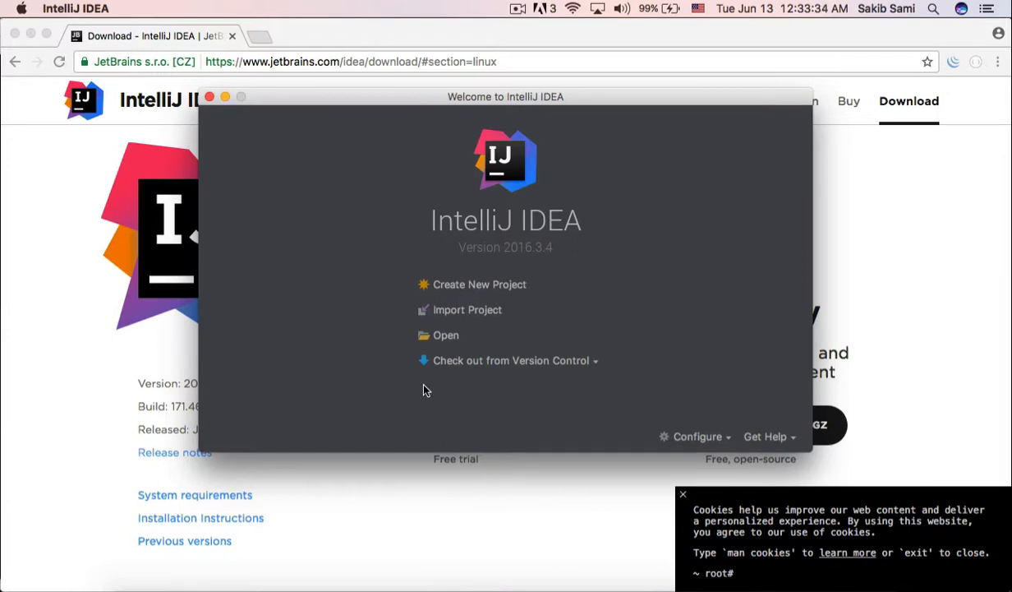
click(698, 437)
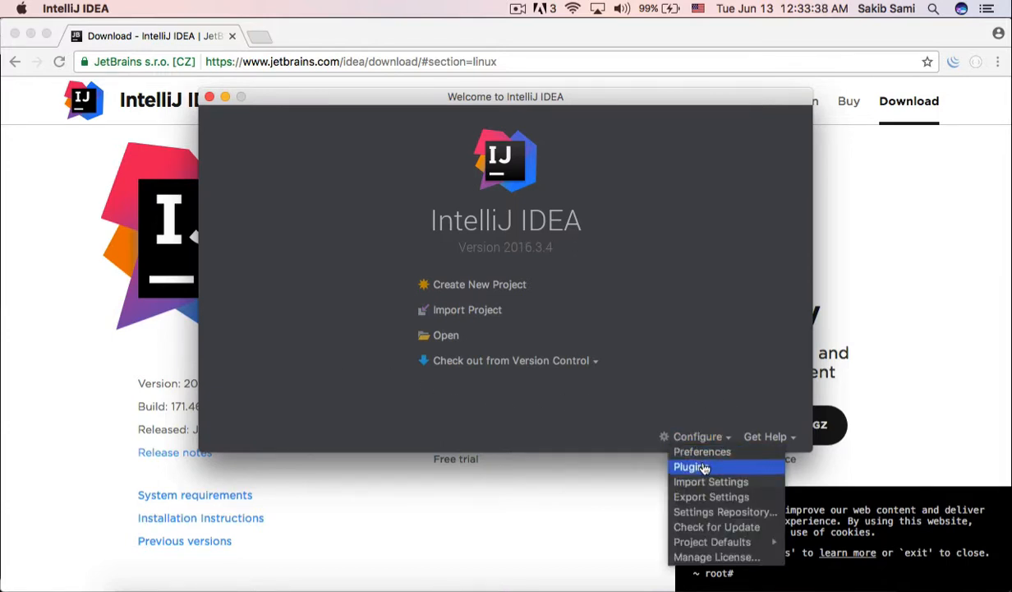
click(702, 467)
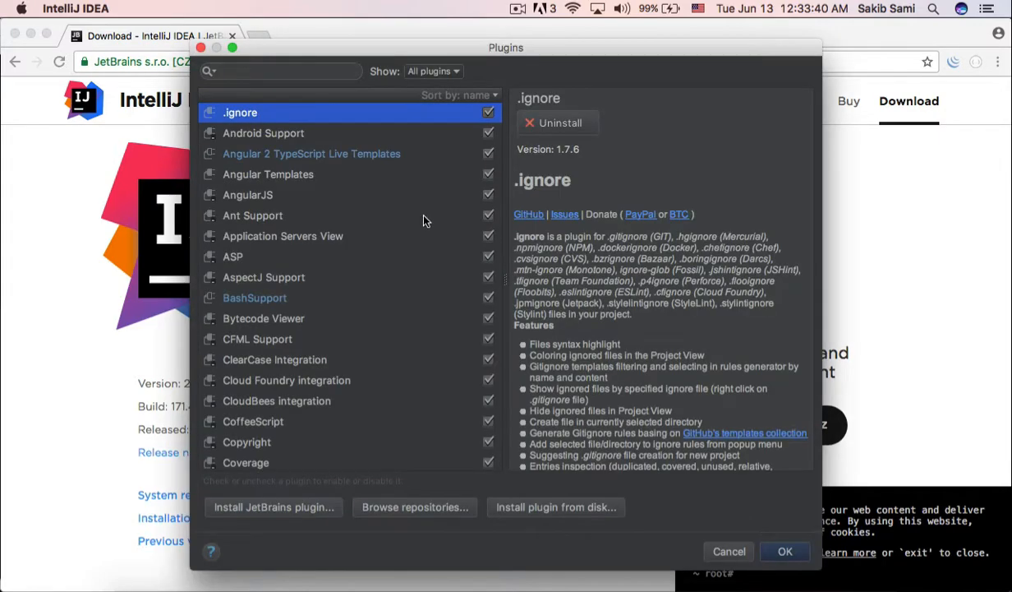
click(287, 71)
text(kotlin)
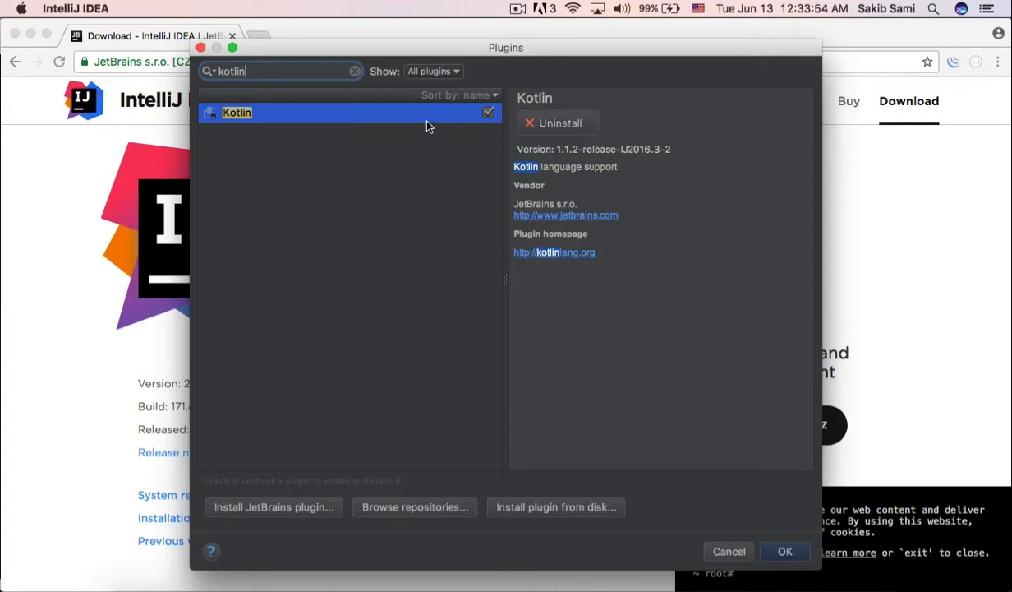
click(733, 546)
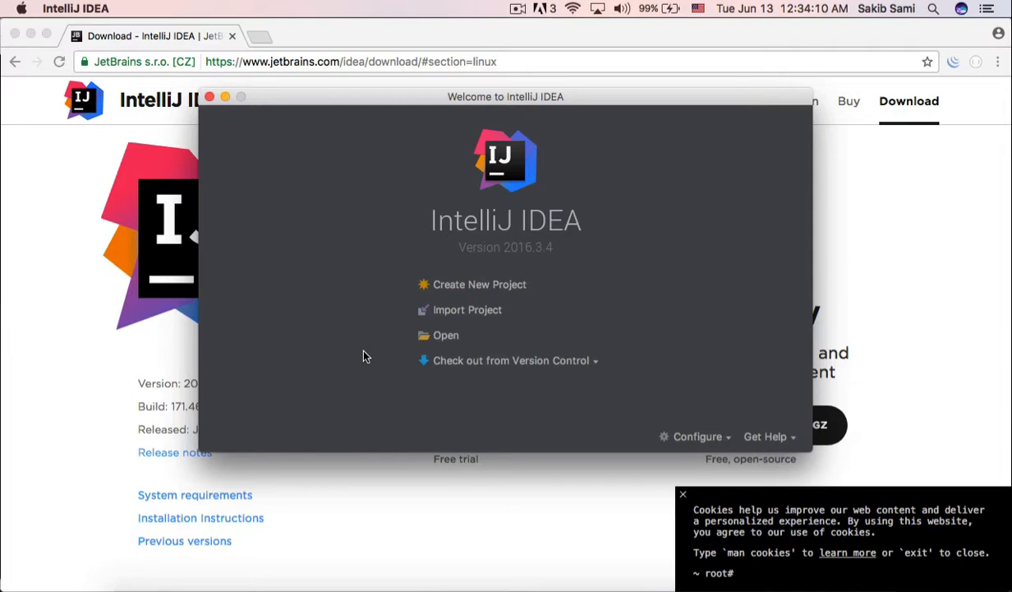
Step: Start creating a new project and look through the Kotlin, Gradle, Maven and Java project types
click(451, 285)
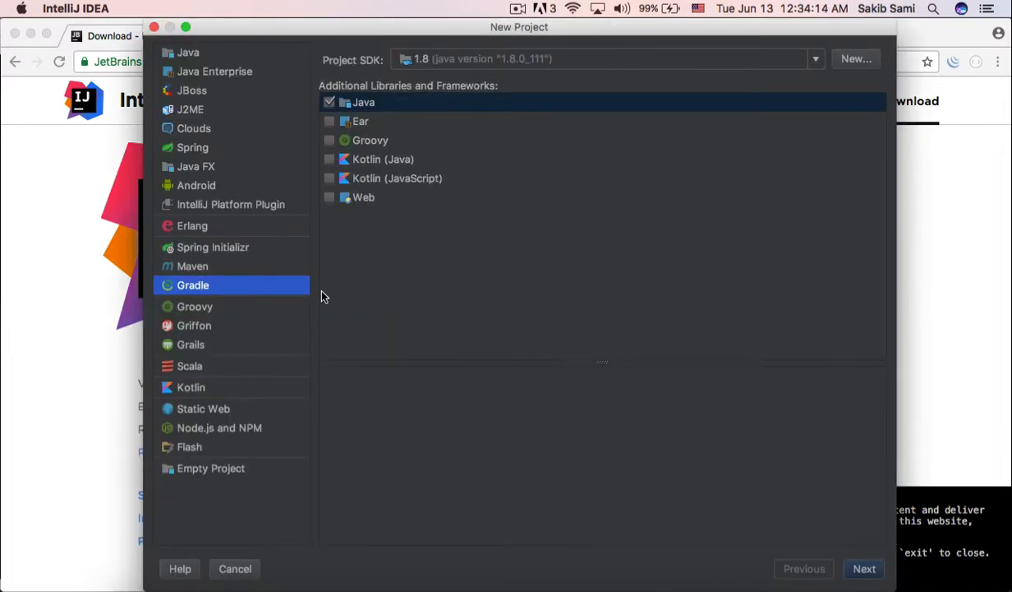
click(233, 390)
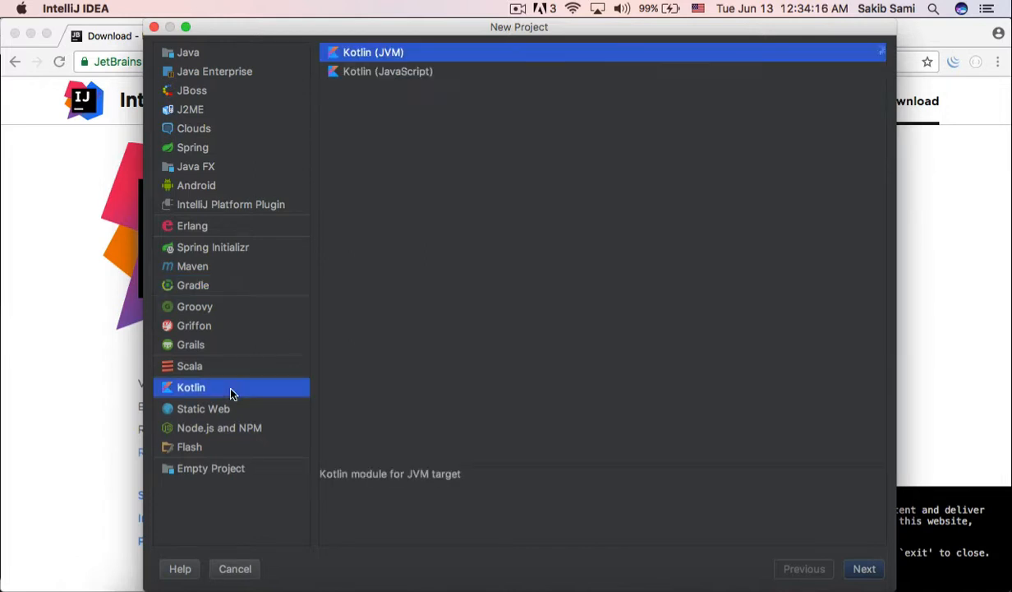
click(229, 286)
click(222, 266)
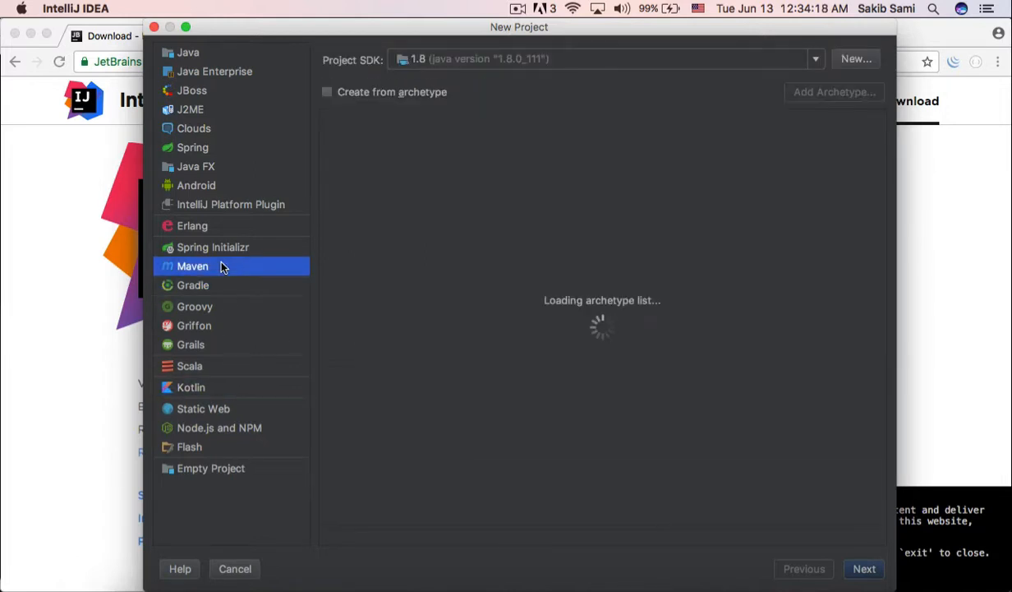
click(220, 53)
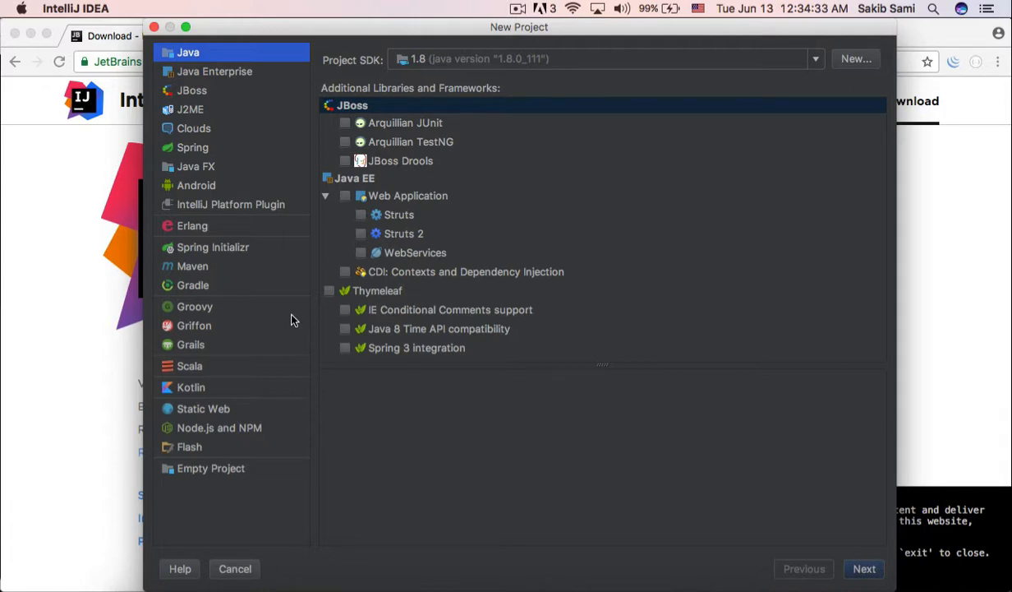
Step: Choose a Gradle project with Kotlin (Java) enabled and Java disabled, and proceed to the project coordinates
click(228, 284)
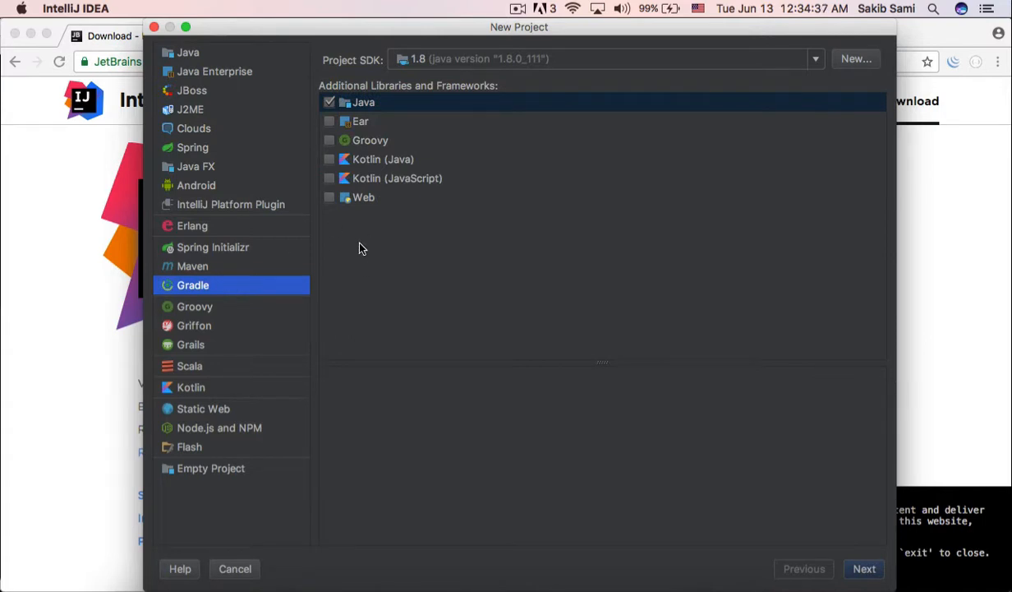
click(330, 103)
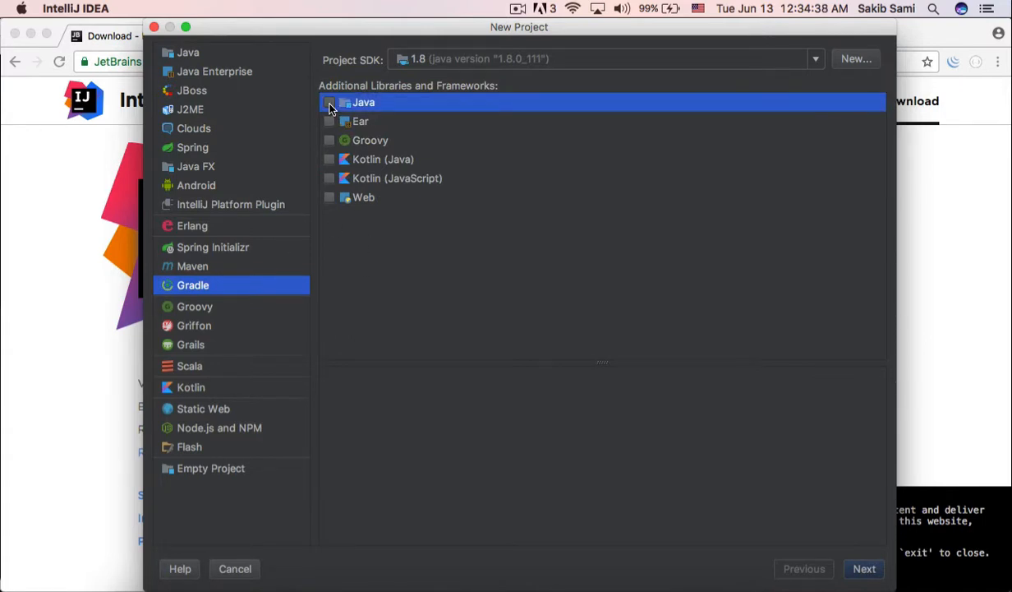
click(329, 160)
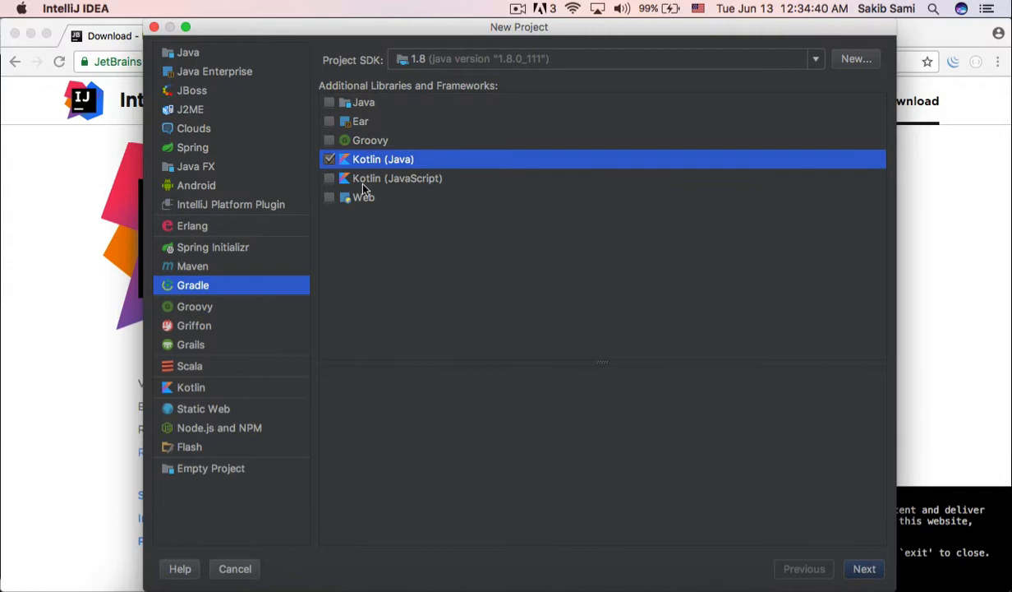
click(859, 569)
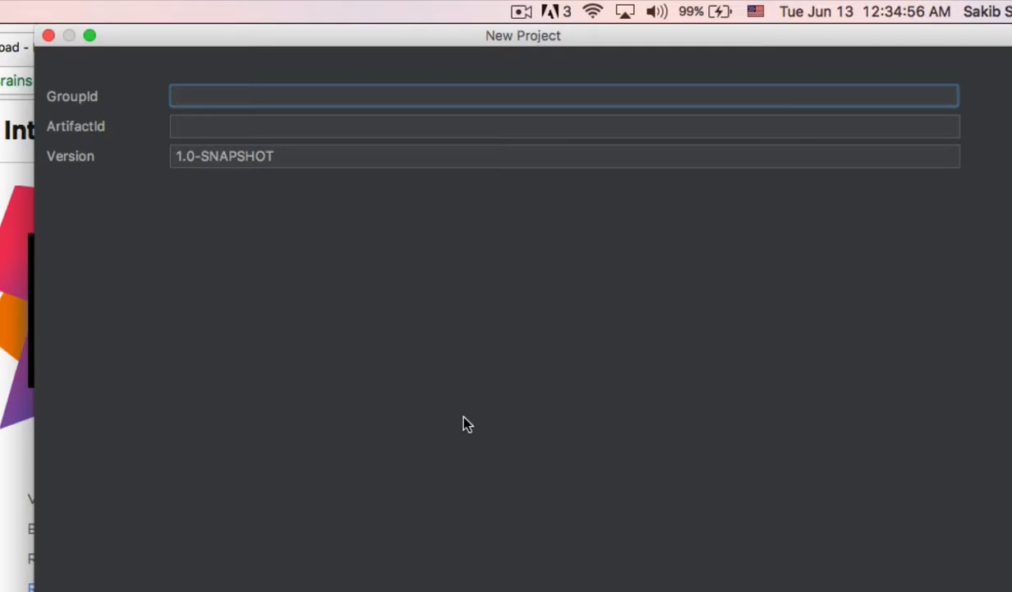
Step: Set the GroupId to the author's reverse-domain prefix followed by "letslearnkotlin"
text(ninja.sakib)
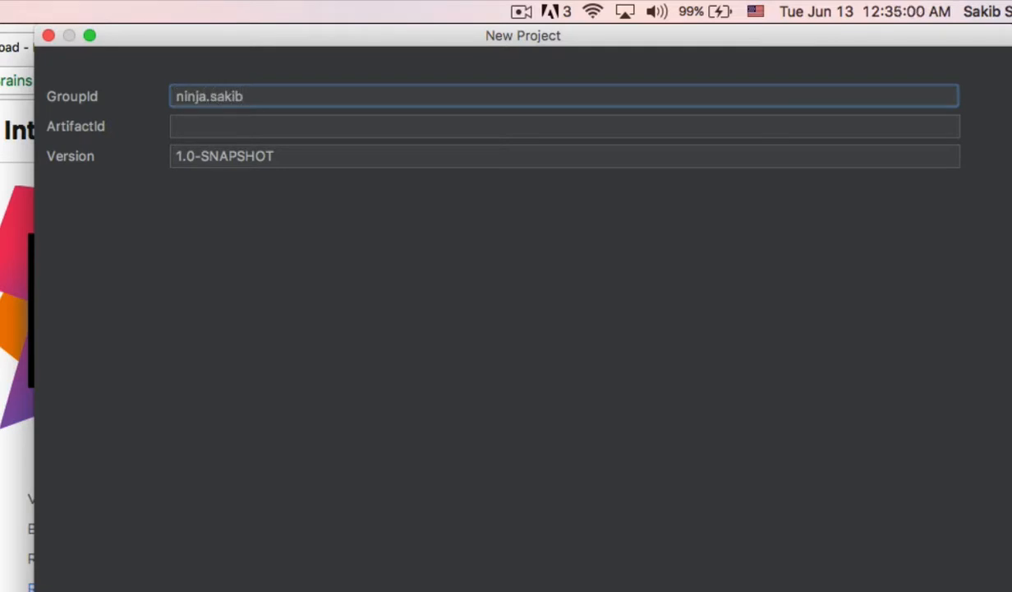
text(.letslearnkotlin)
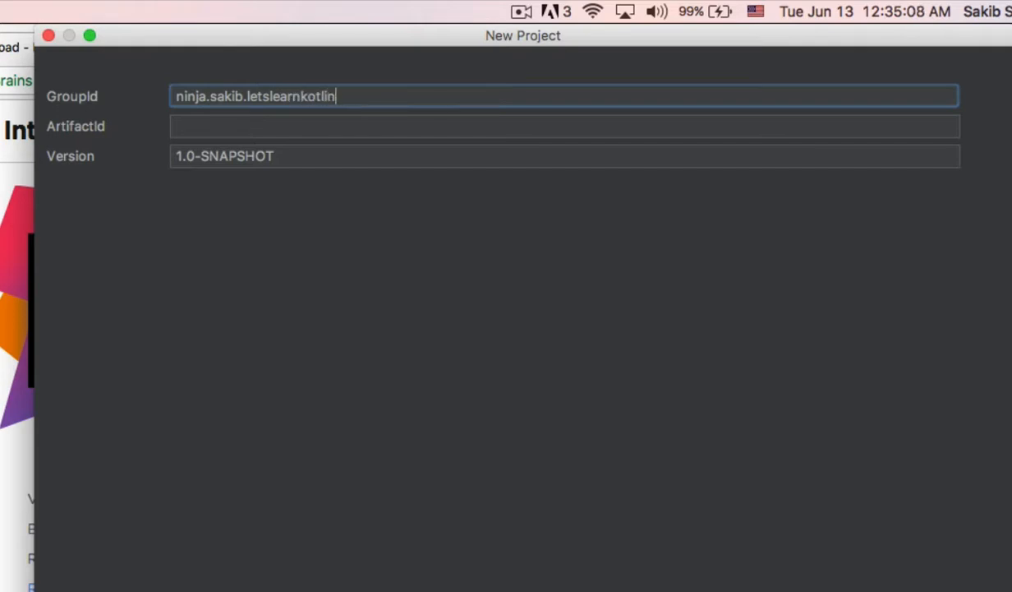
Step: Set the ArtifactId to "letslearnkotlin"
click(295, 122)
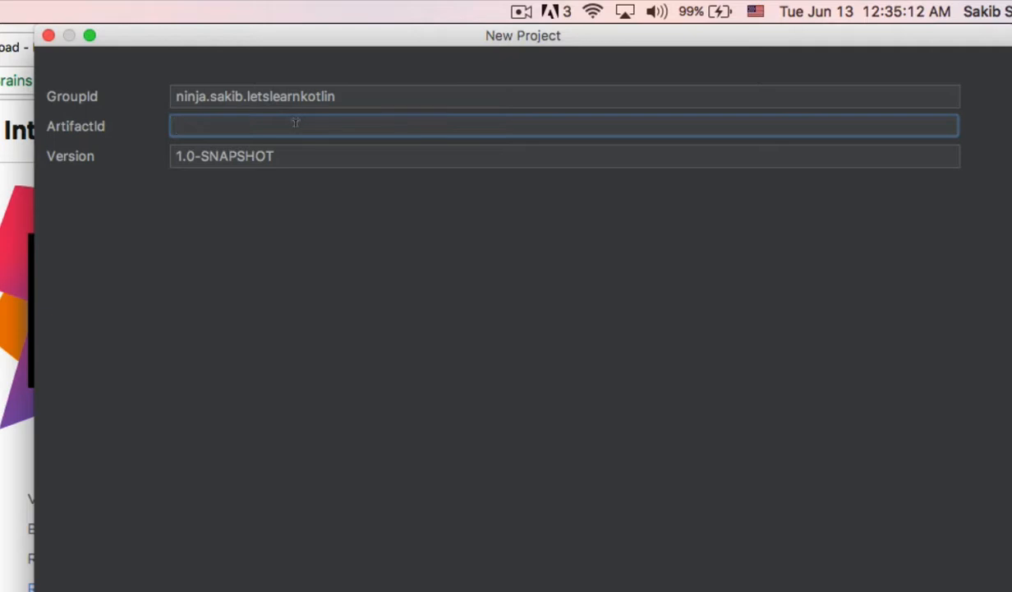
text(letslearnkotlin)
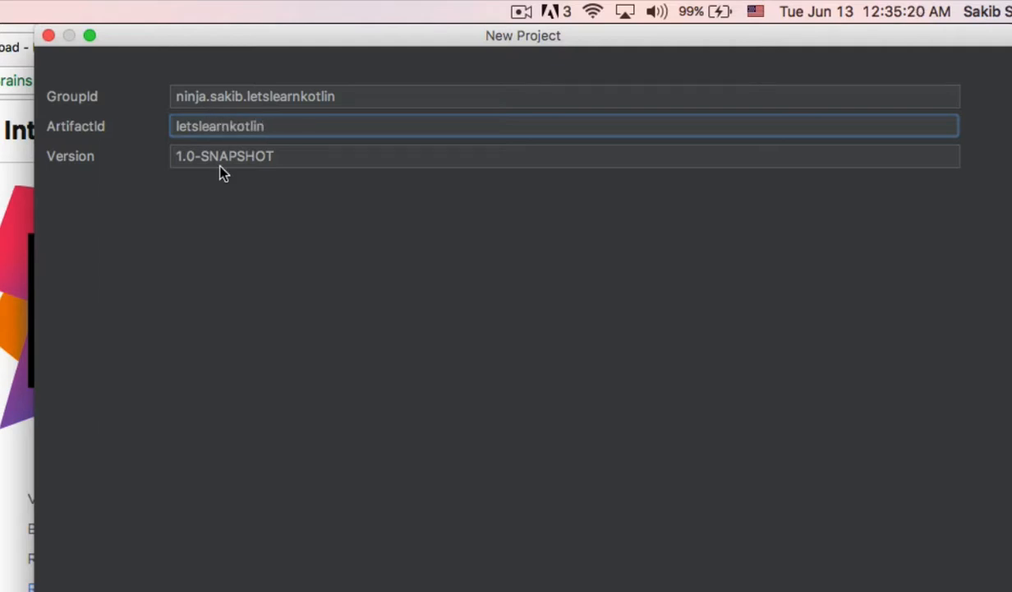
Step: Shorten the project version to 1.0 by removing the SNAPSHOT suffix and proceed to the Gradle settings
drag(194, 150, 383, 142)
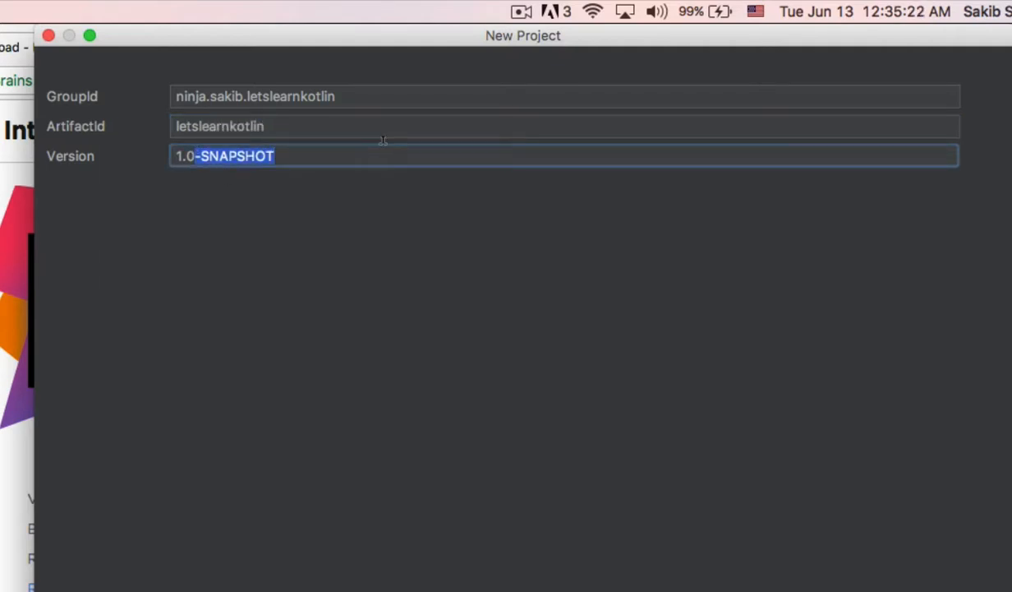
key(BackSpace)
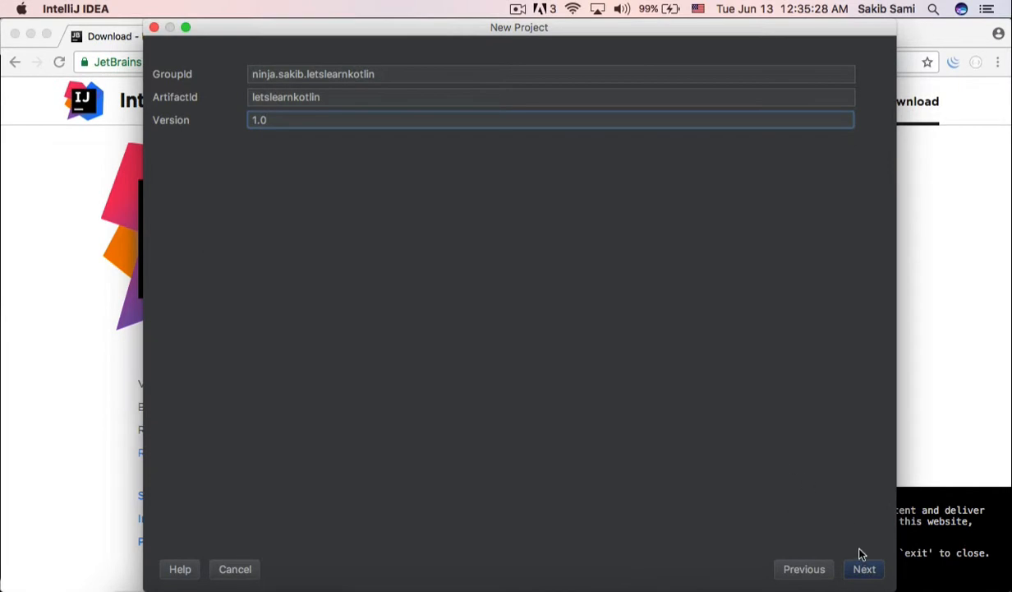
click(862, 567)
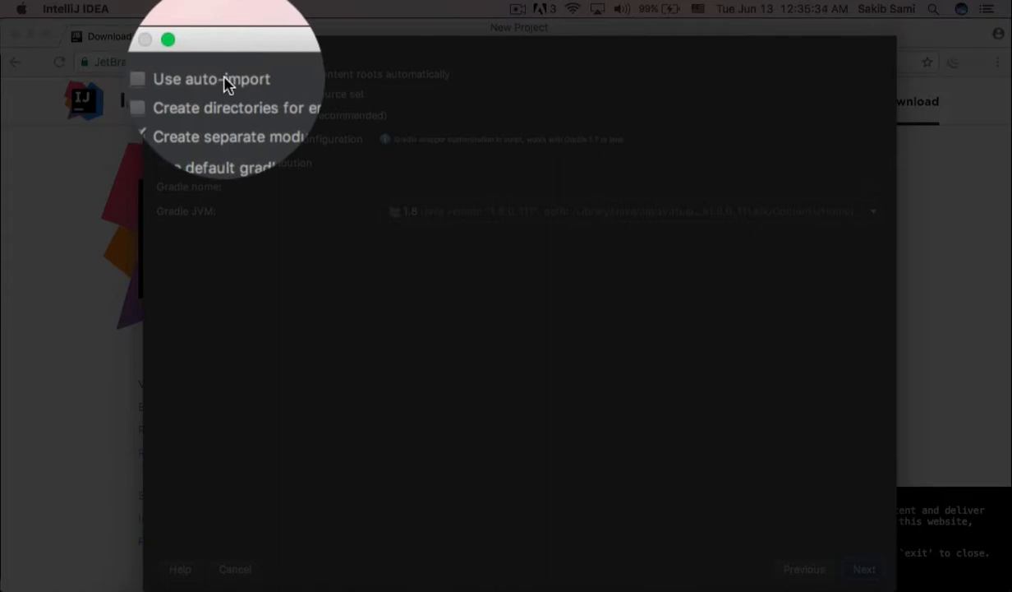
Step: Enable Gradle auto-import and automatic directory creation for empty content roots, and proceed to the project name and location
click(224, 55)
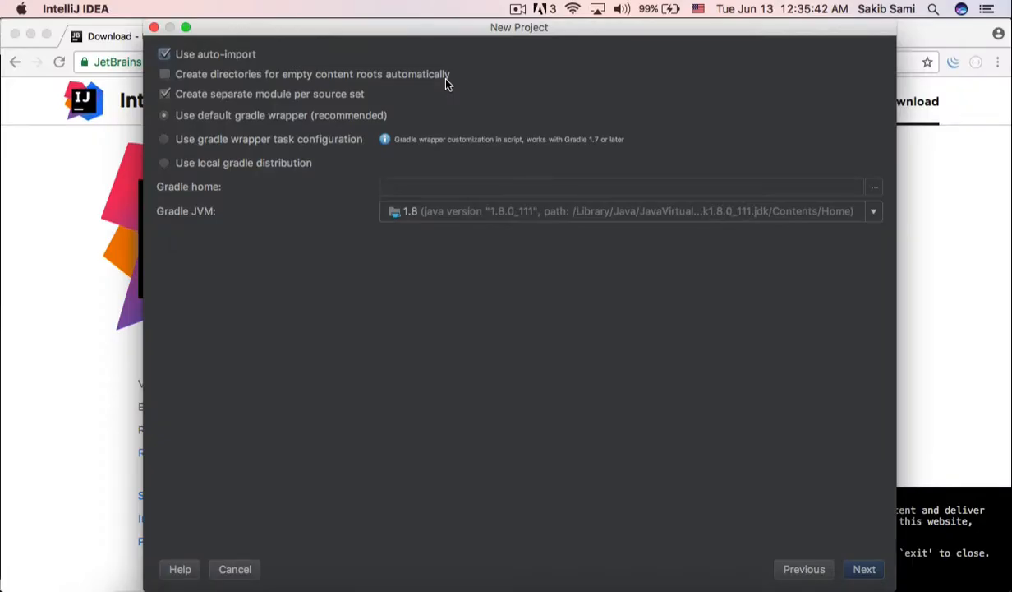
click(368, 75)
click(861, 566)
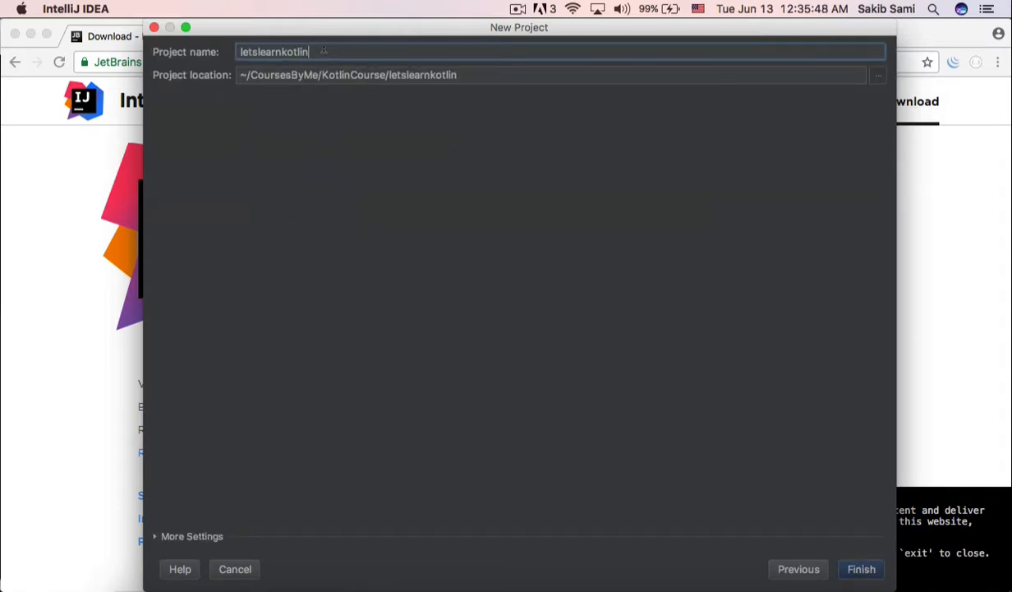
Step: Keep the project name letslearnkotlin and its location under CoursesByMe/KotlinCourse, and finish creating the project
drag(323, 49, 226, 53)
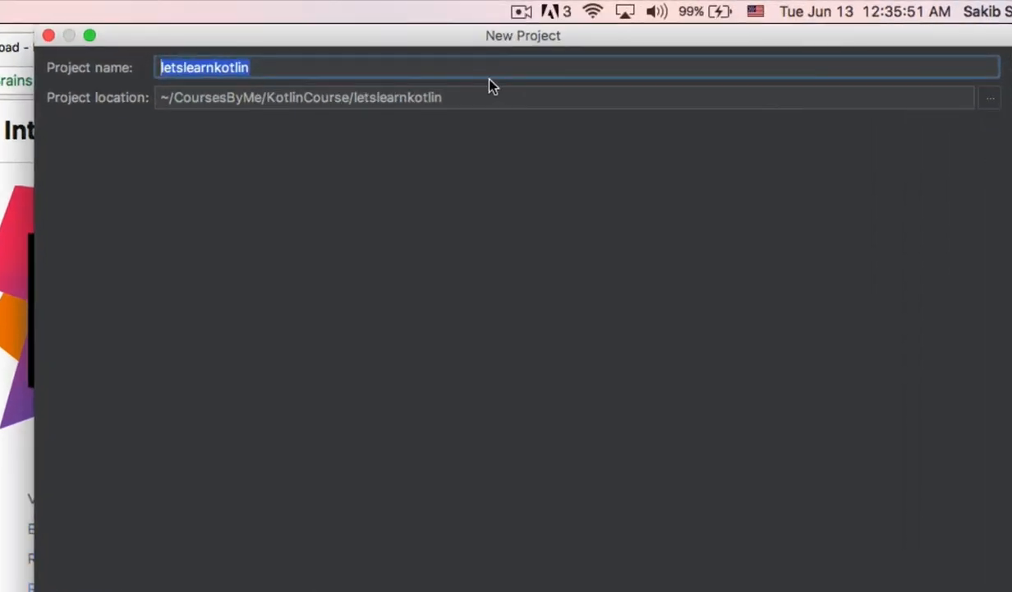
click(493, 90)
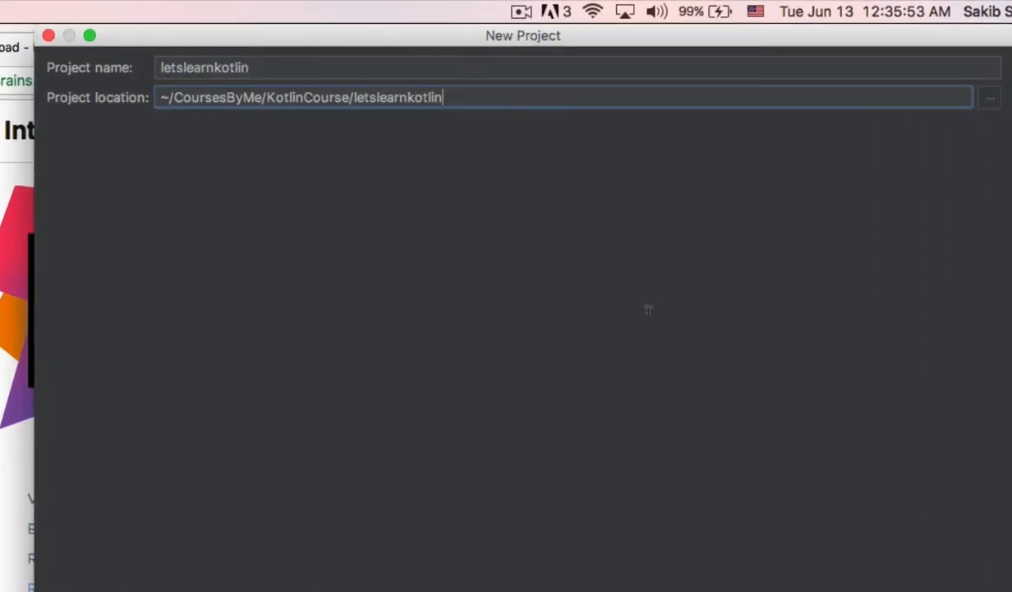
click(968, 591)
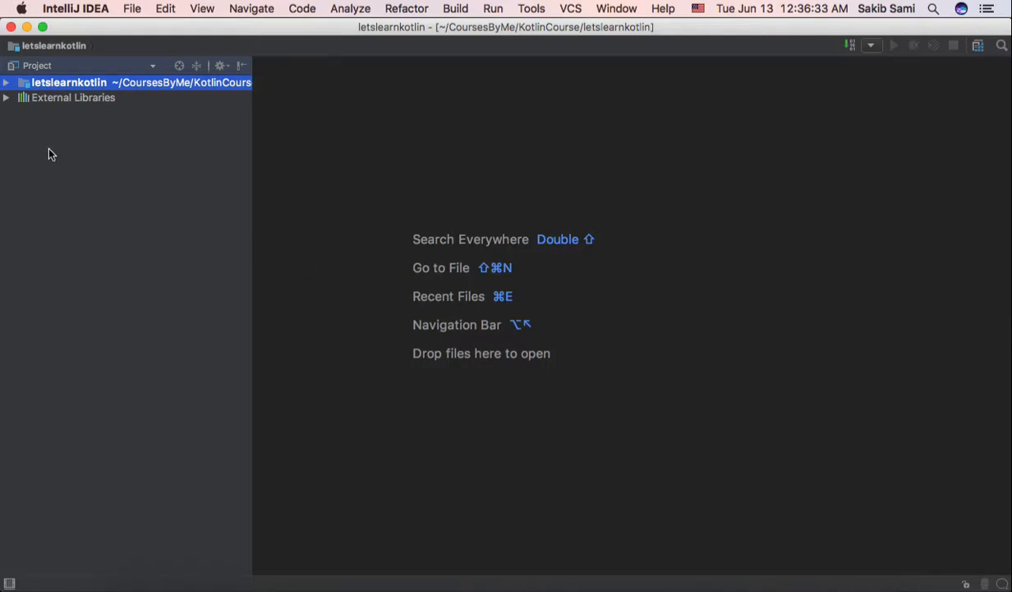
Step: Create a package in the project's src/main/kotlin folder, named with the author's reverse-domain prefix followed by "letslearnkotlin"
click(7, 83)
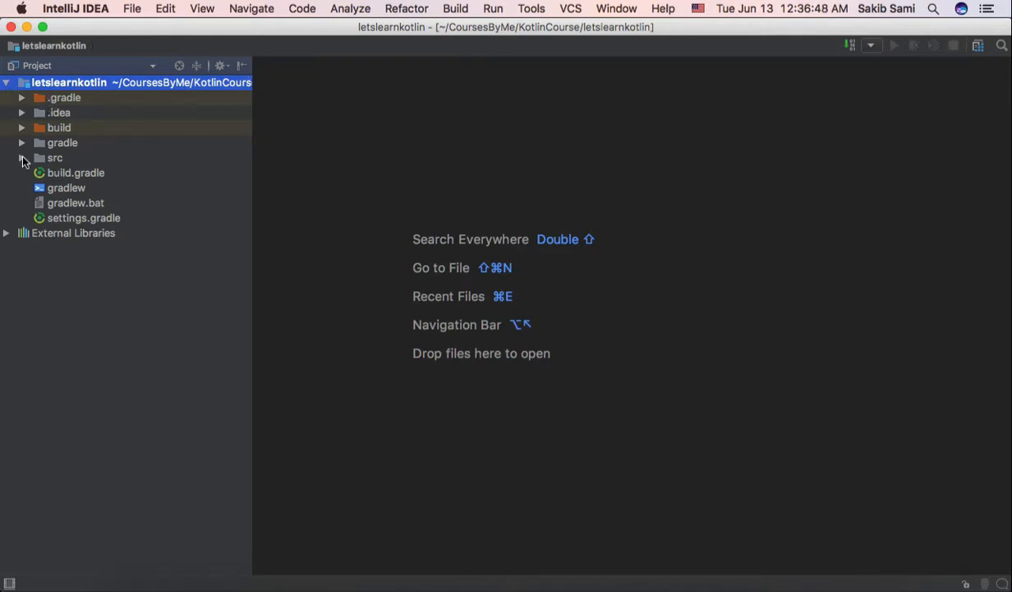
click(21, 157)
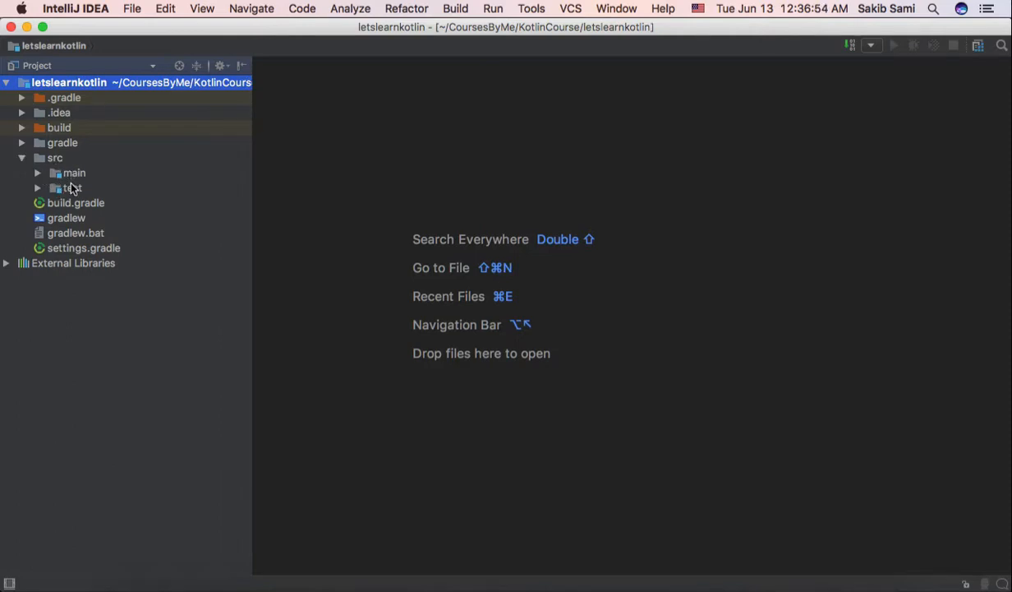
click(37, 173)
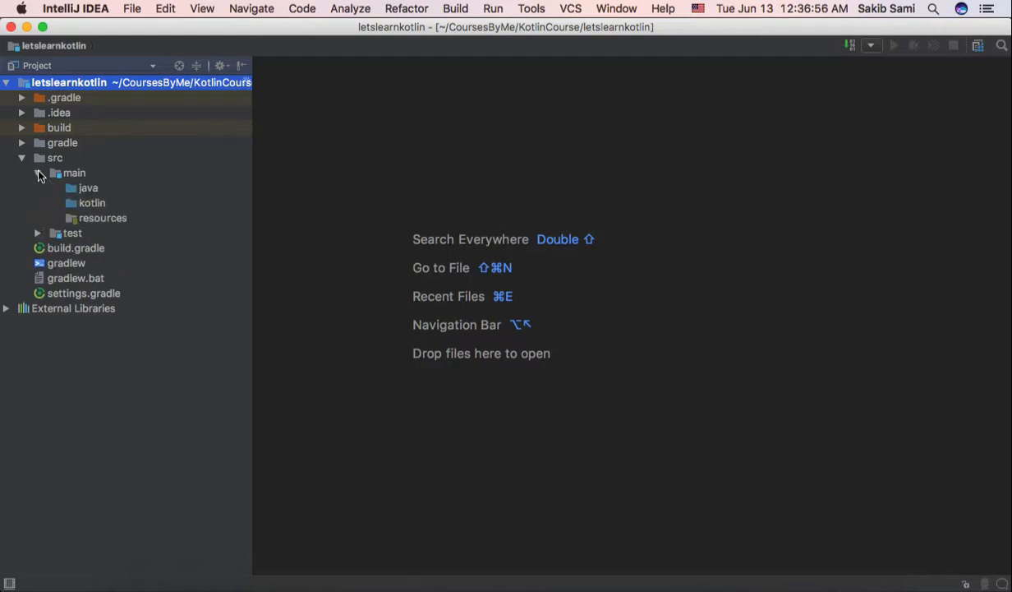
click(93, 202)
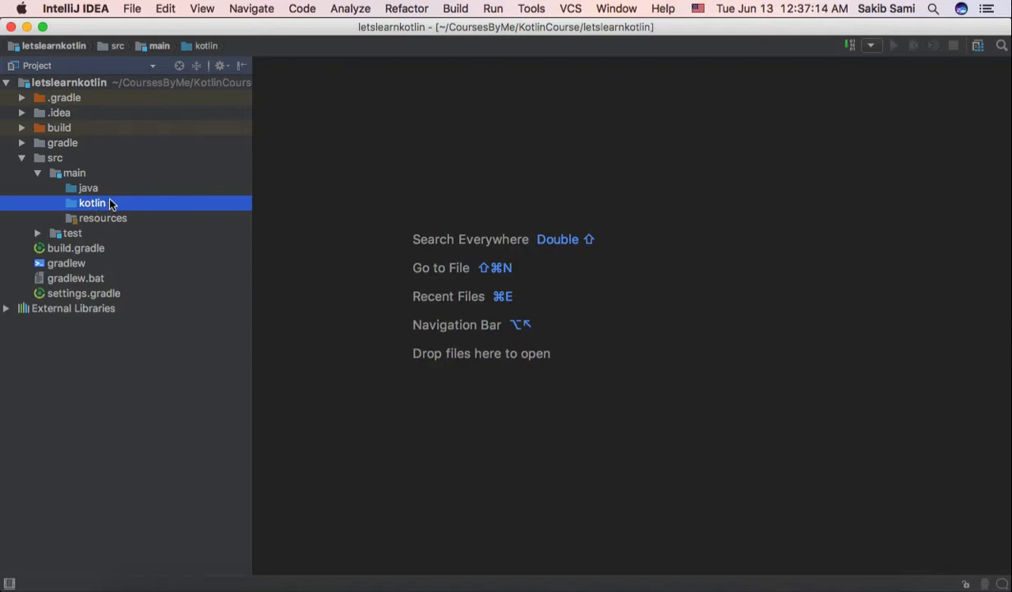
right_click(112, 204)
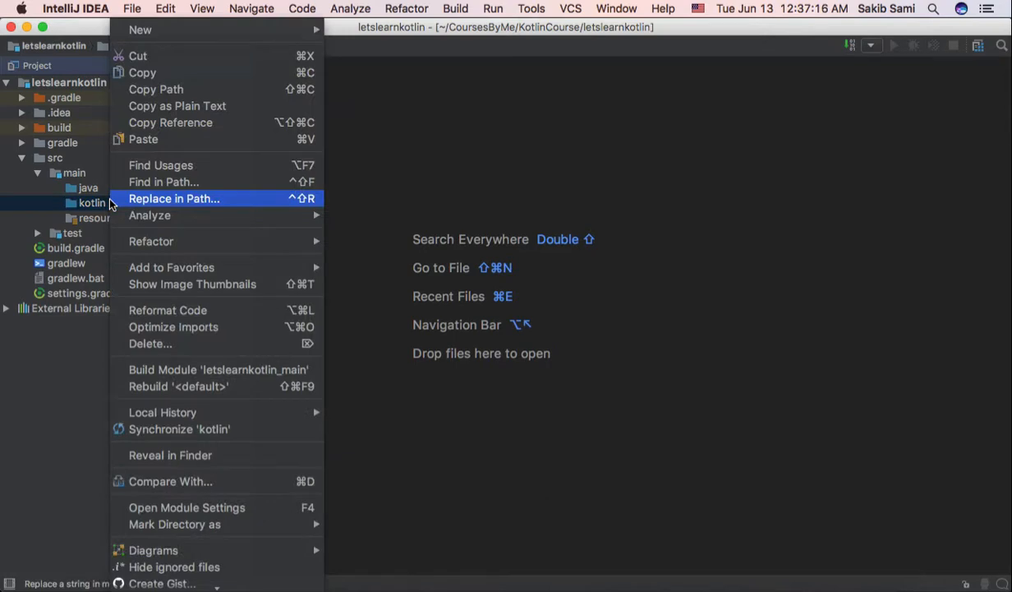
mouse_move(229, 34)
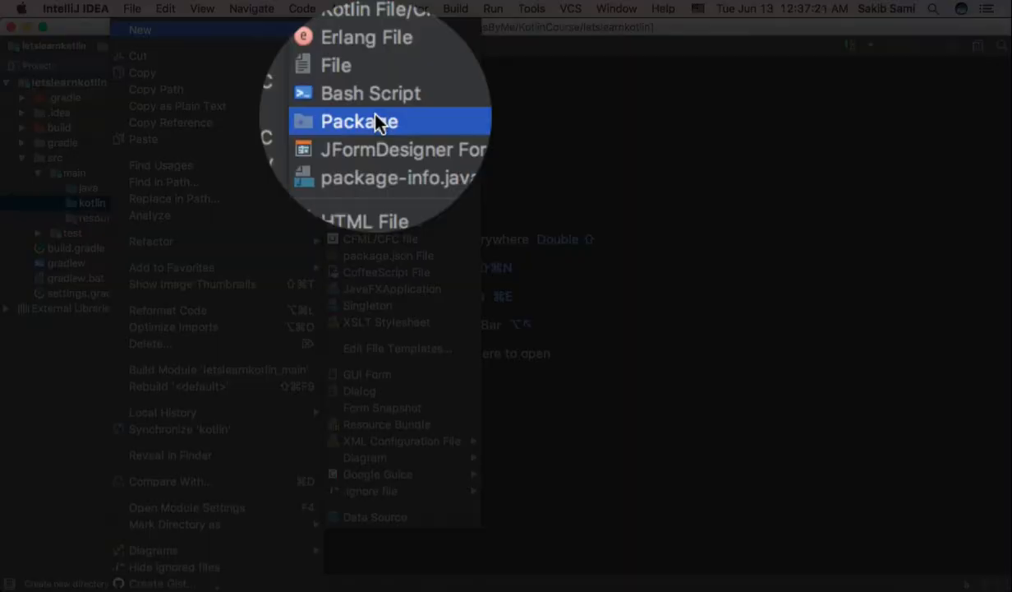
click(375, 114)
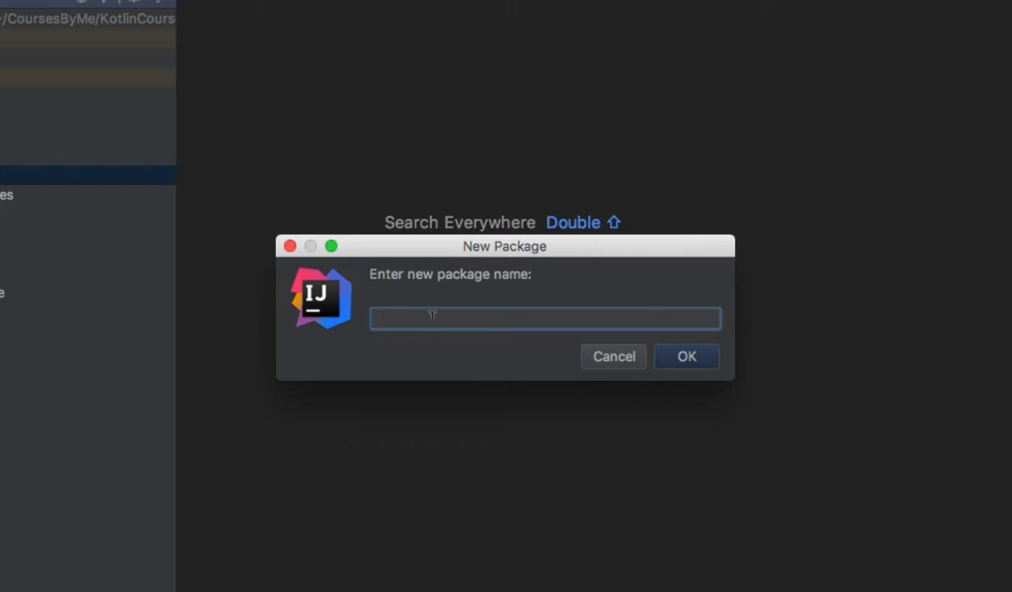
text(ninja.sakib.letslearnkotlin)
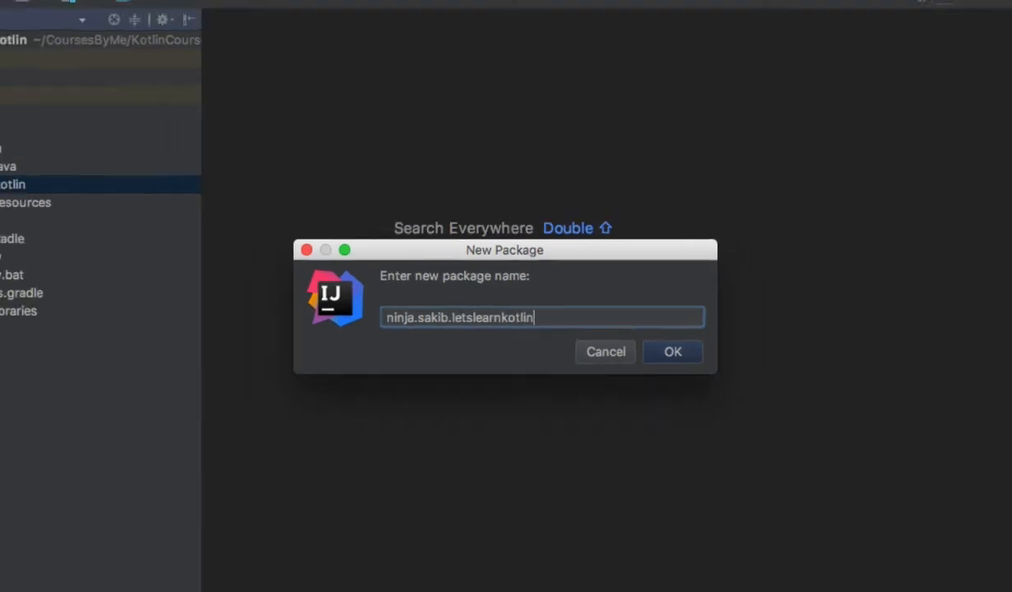
click(687, 356)
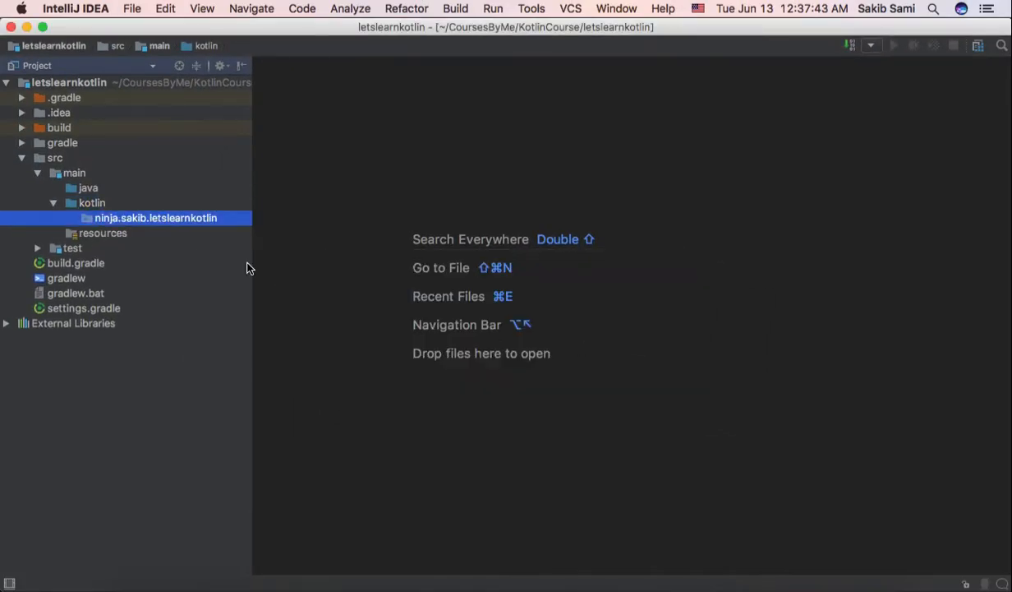
right_click(194, 222)
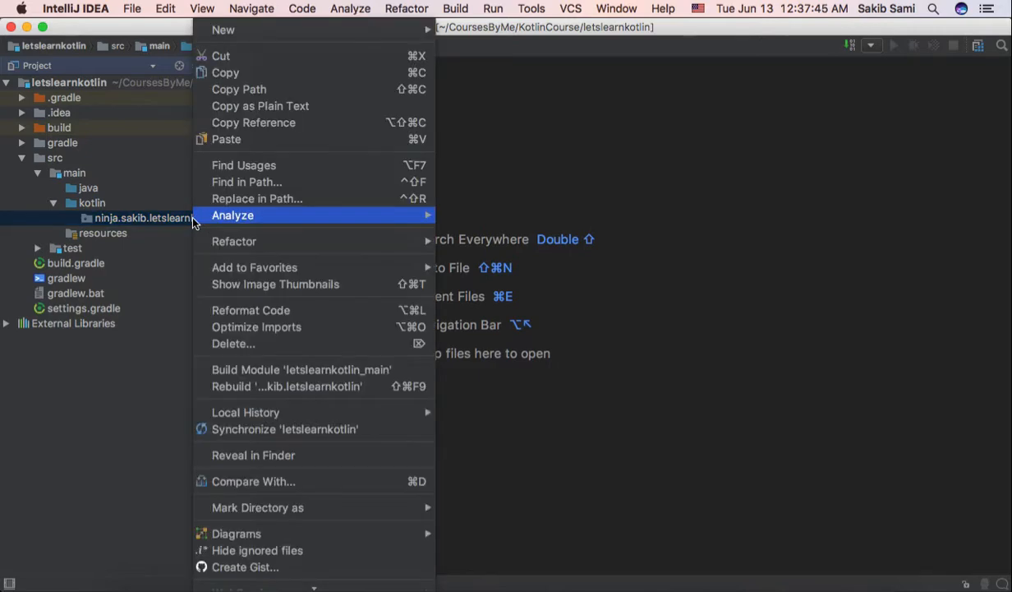
mouse_move(313, 28)
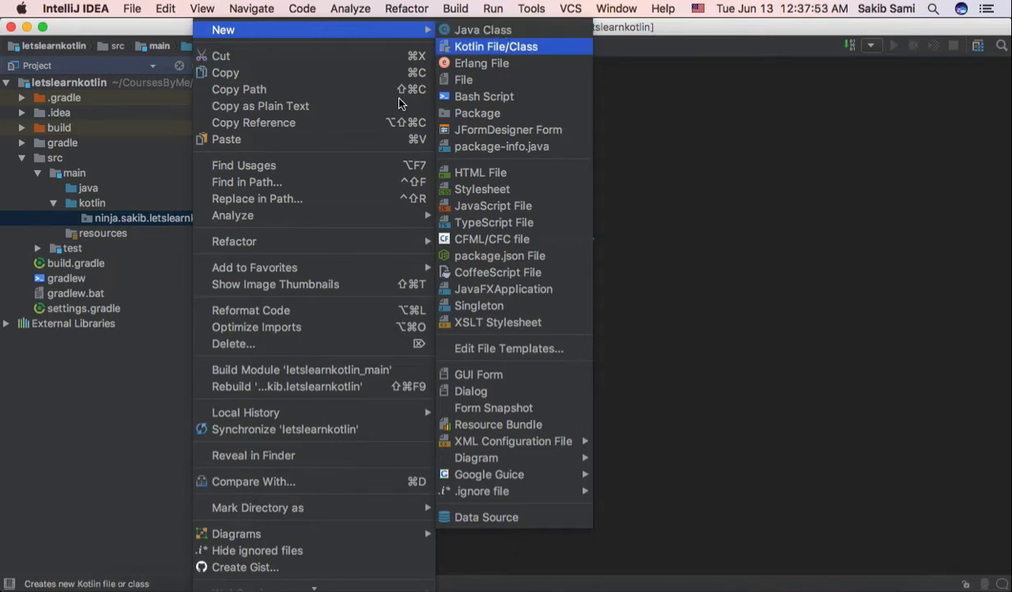
click(83, 401)
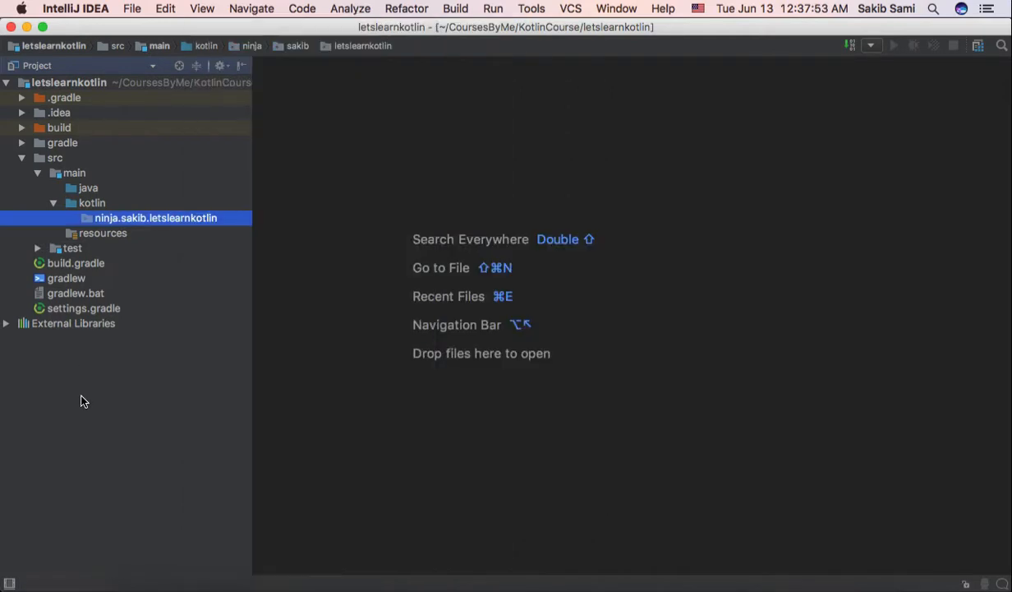
Step: Open the New Kotlin File/Class dialog for the new package under src/main/kotlin
right_click(177, 219)
mouse_move(178, 220)
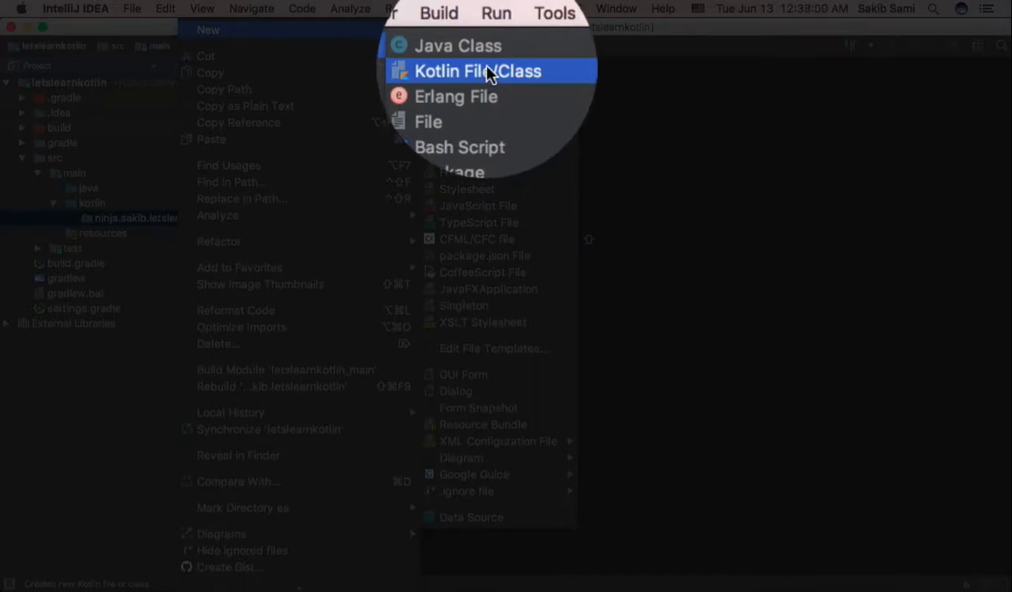
click(485, 47)
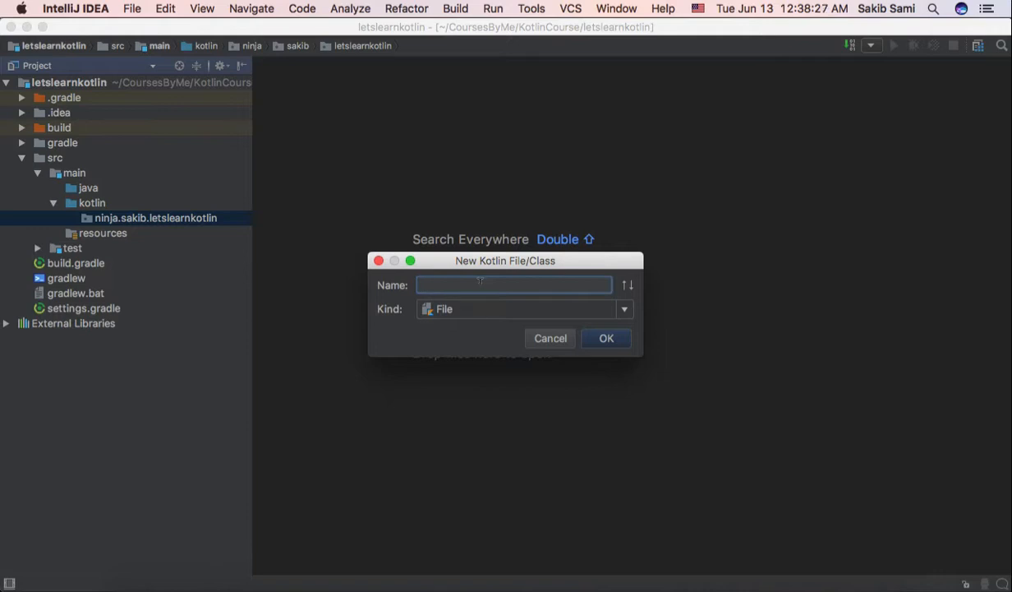
text(h)
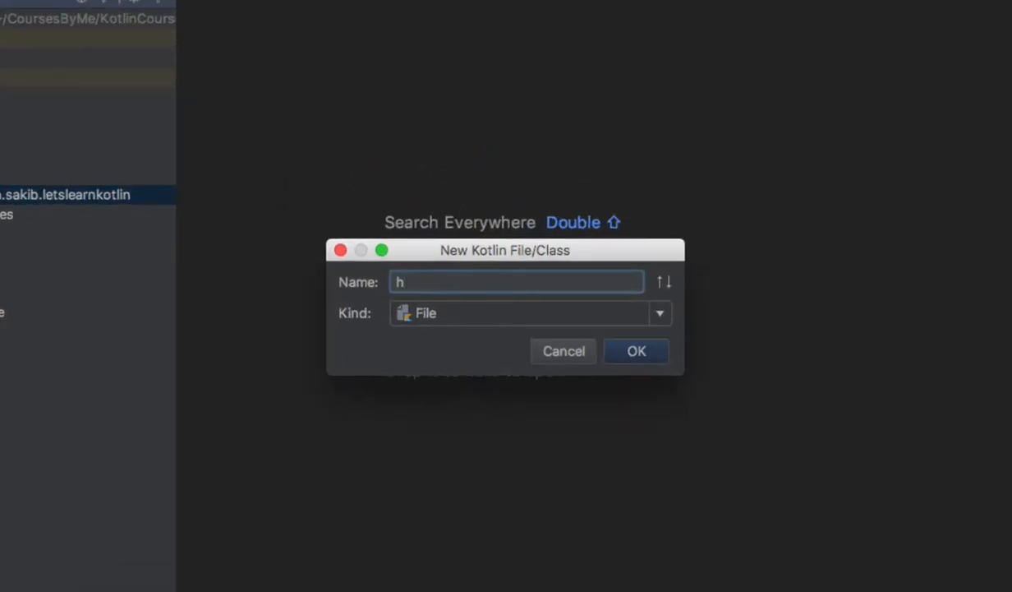
key(BackSpace)
text(Hello)
key(BackSpace)
key(BackSpace)
text(Main)
key(BackSpace)
key(BackSpace)
key(BackSpace)
key(BackSpace)
text(Star)
key(BackSpace)
key(BackSpace)
key(BackSpace)
key(BackSpace)
text(Run)
key(BackSpace)
key(BackSpace)
key(BackSpace)
Step: Name the new Kotlin file "Hello", keep its kind as File, and create it
text(Hello)
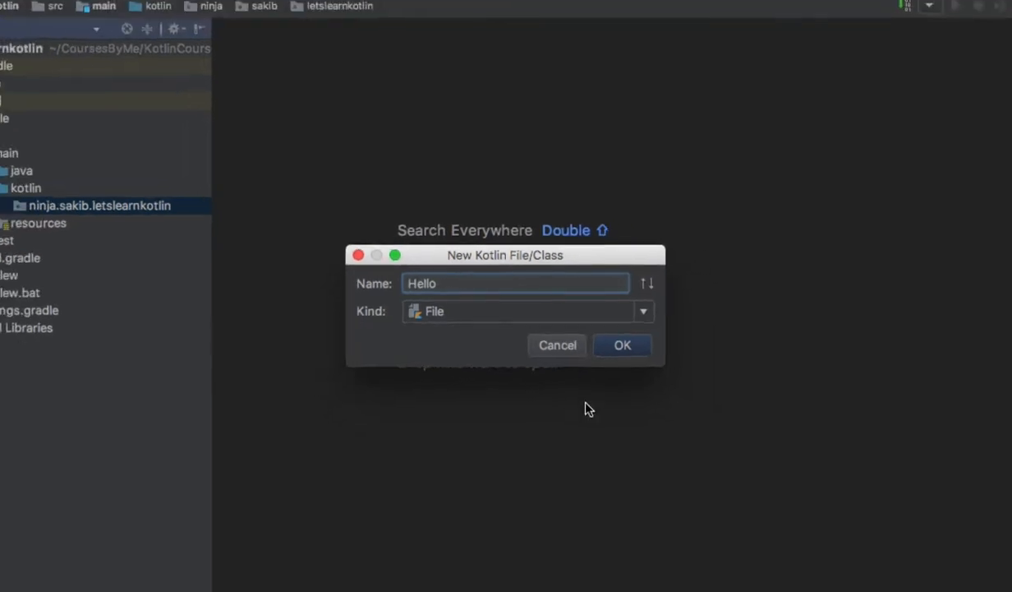
click(624, 346)
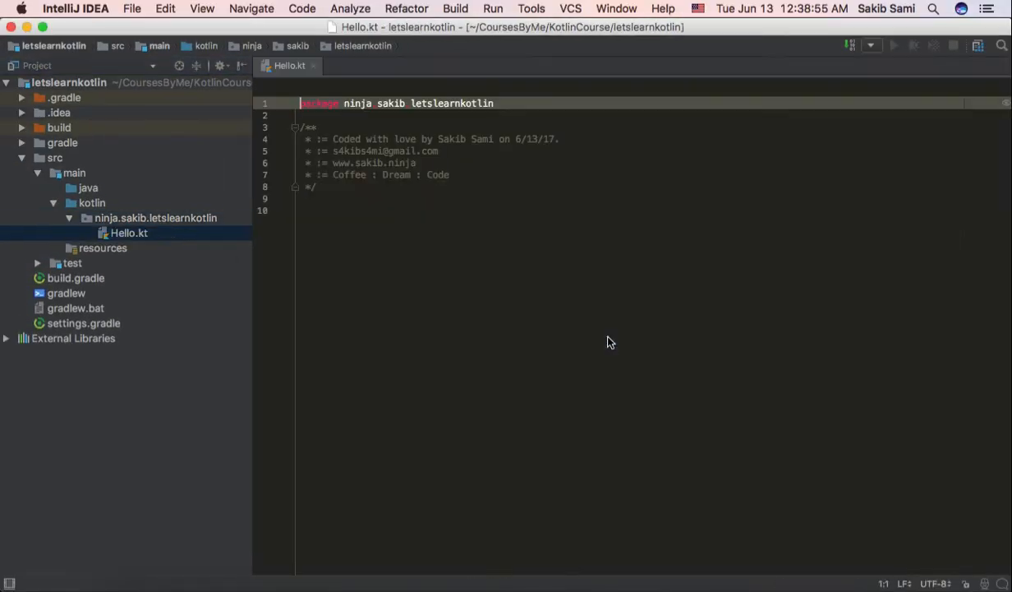
Step: Add a main function below the header comment in Hello.kt using the main code template
click(363, 236)
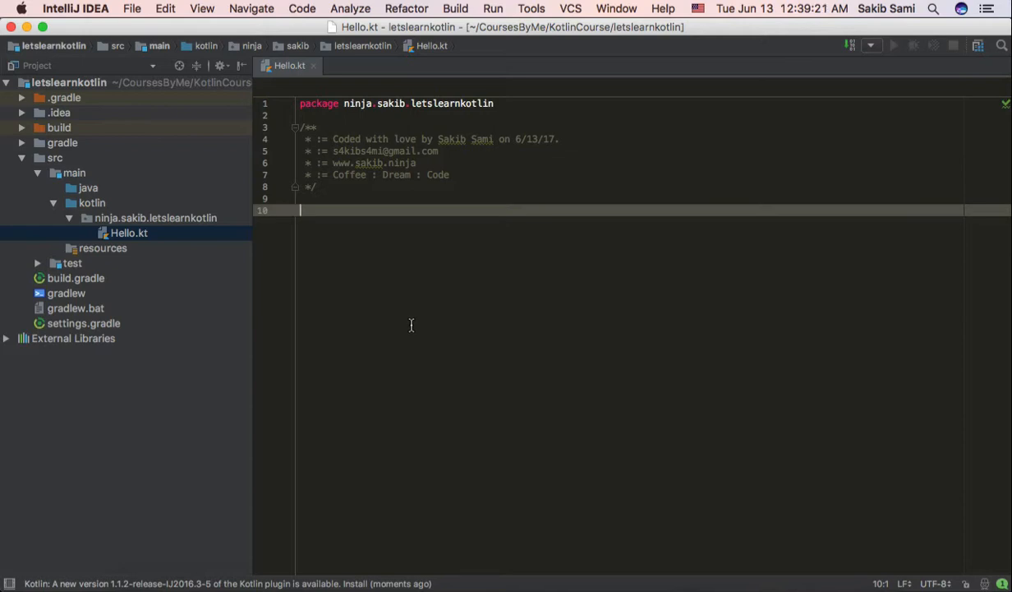
text(main)
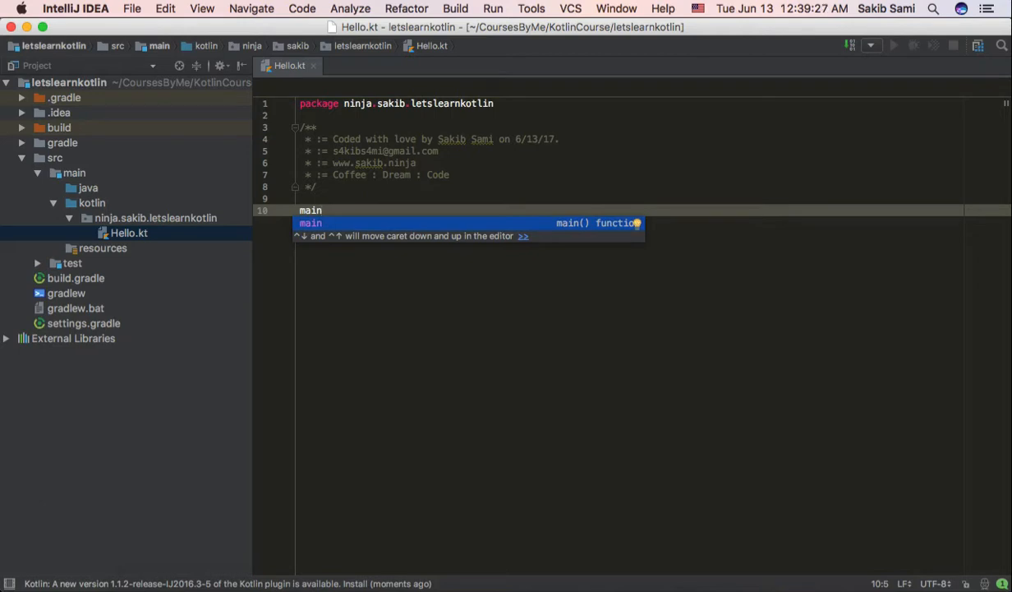
key(Return)
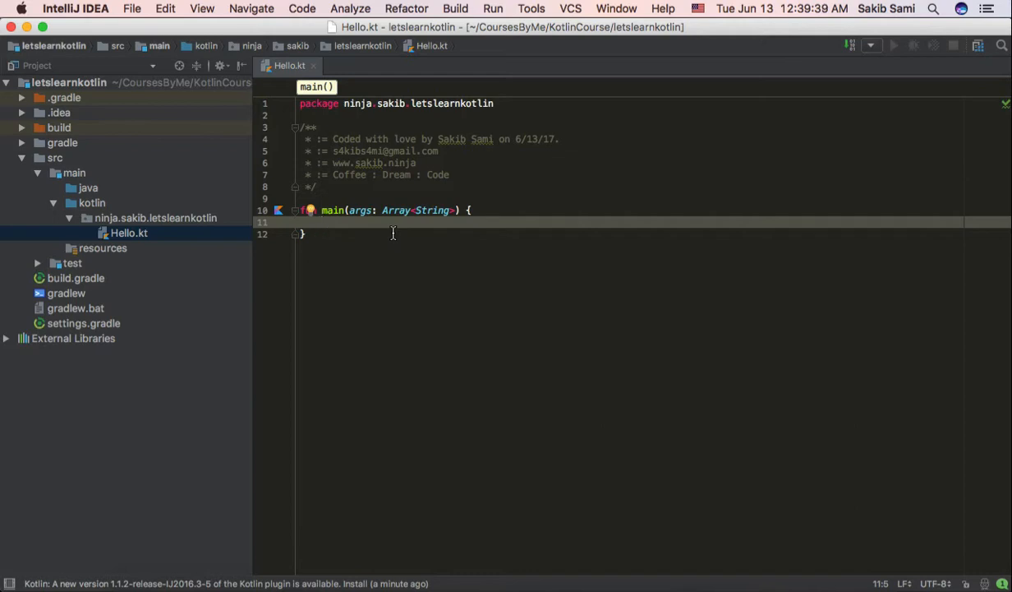
Step: Examine the main function's signature in Hello.kt, including the fun keyword, the function name and the args parameter
click(355, 249)
click(319, 210)
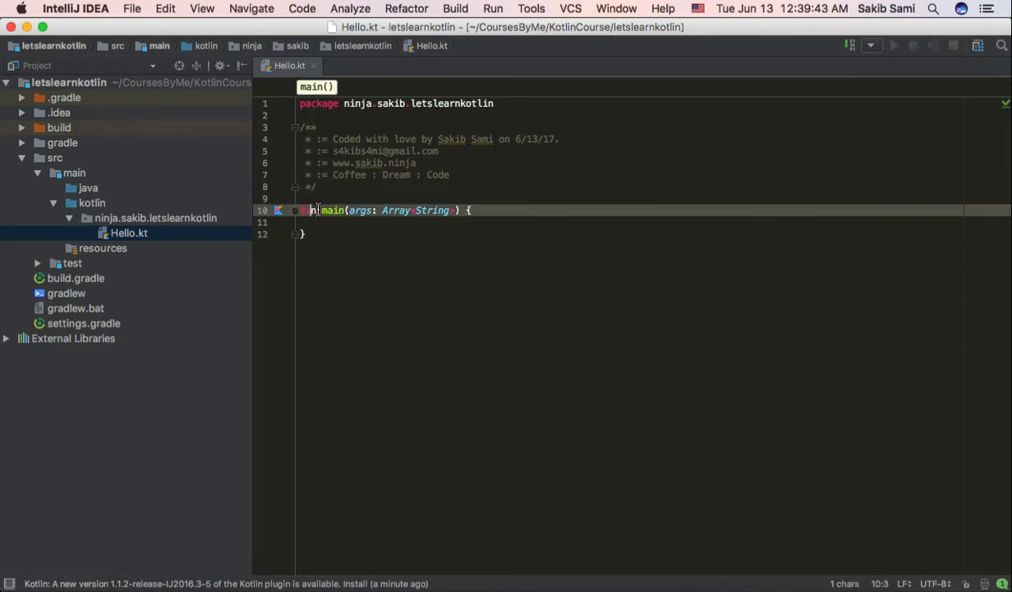
double_click(318, 210)
key(Right)
key(Right)
key(shift+Right)
key(shift+Right)
key(shift+Right)
key(shift+Right)
key(shift+Right)
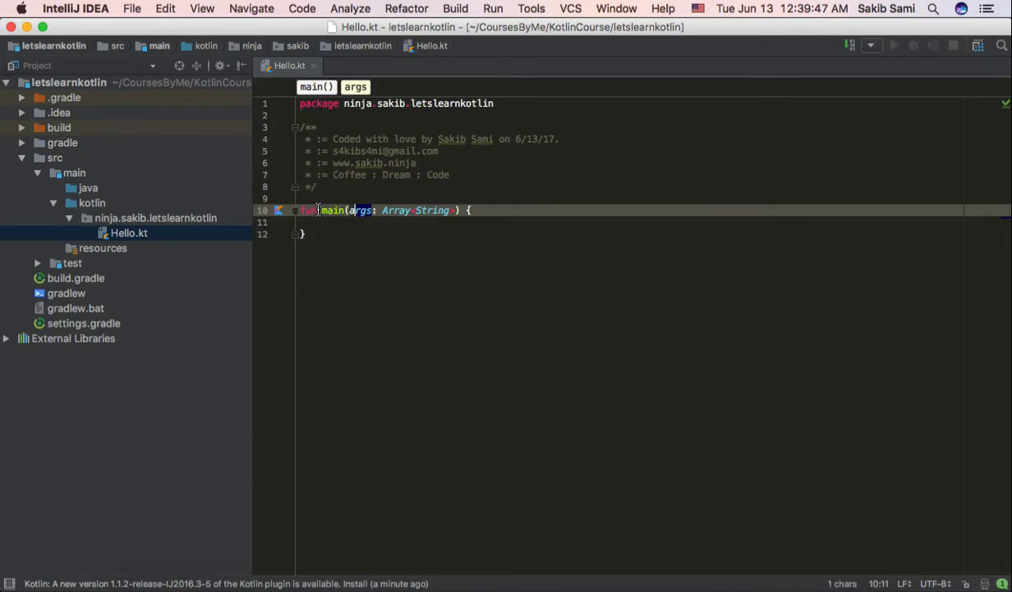
key(shift+Left)
key(shift+Right)
key(shift+Right)
key(shift+Right)
key(shift+Right)
key(shift+Right)
key(shift+Right)
key(shift+Right)
key(shift+Right)
key(shift+Right)
key(shift+Right)
key(shift+Right)
key(shift+Right)
key(shift+Right)
key(shift+Right)
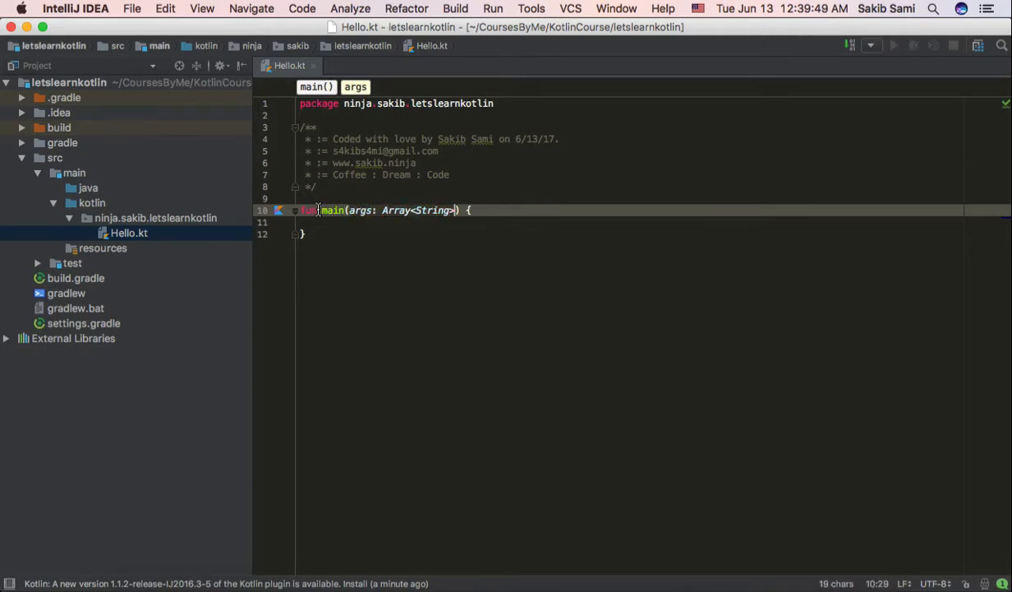
key(Down)
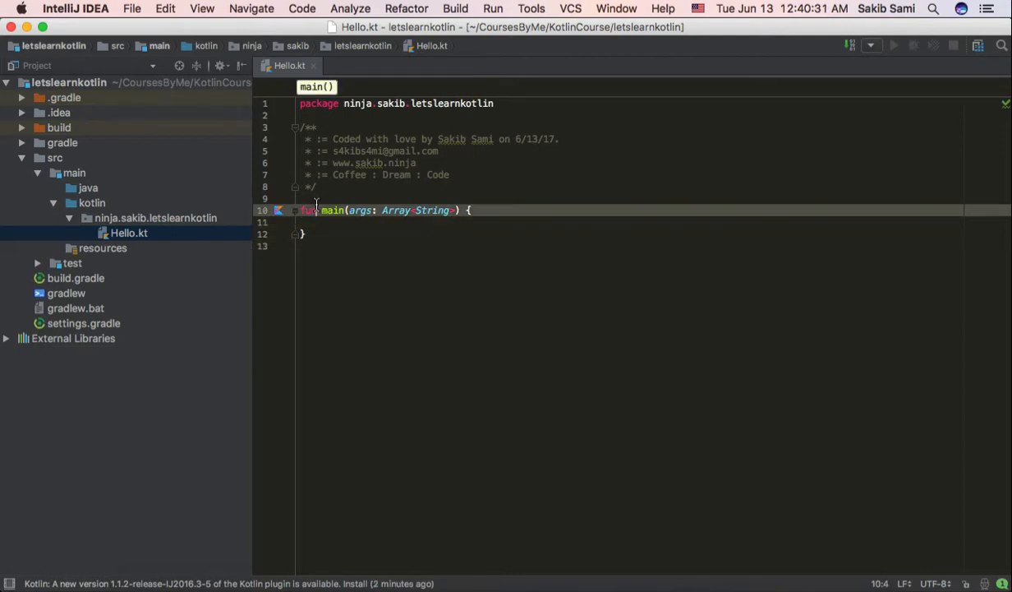
double_click(315, 205)
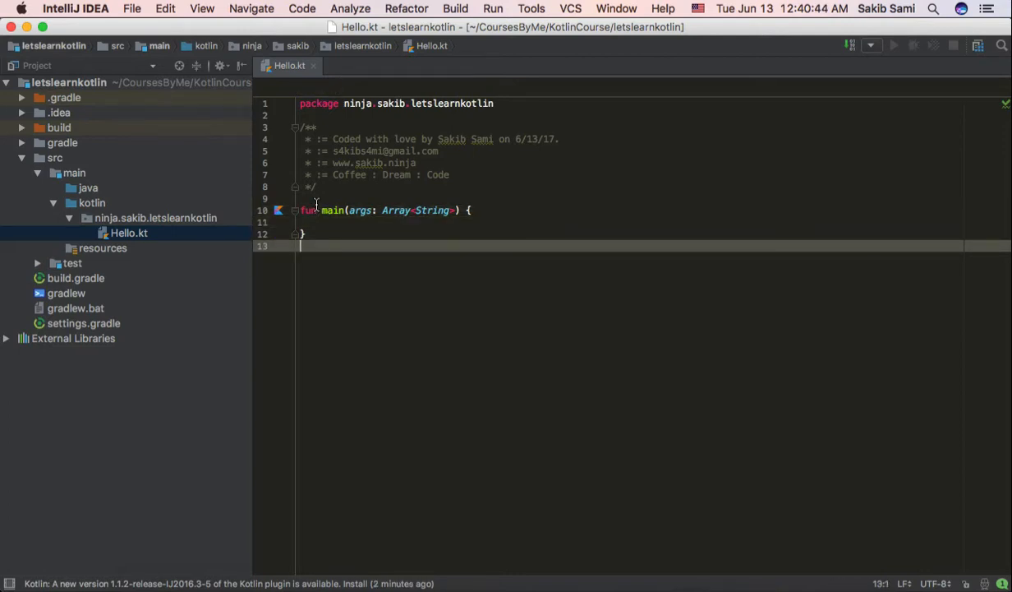
Step: Add an indented println("Hello World") statement to the body of the main function and reformat the code
click(358, 218)
key(Tab)
text(println)
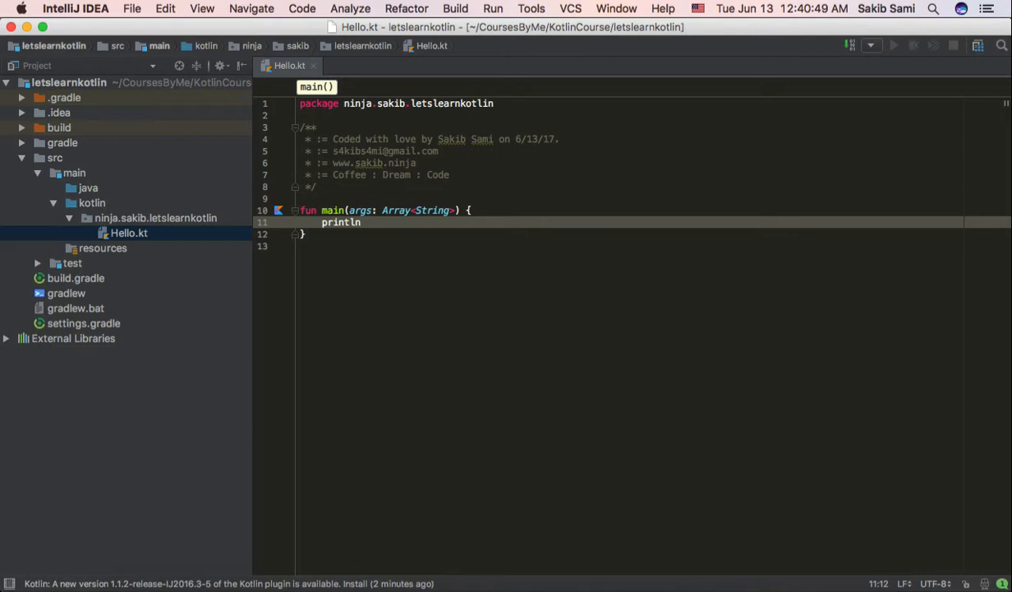
key(ctrl+space)
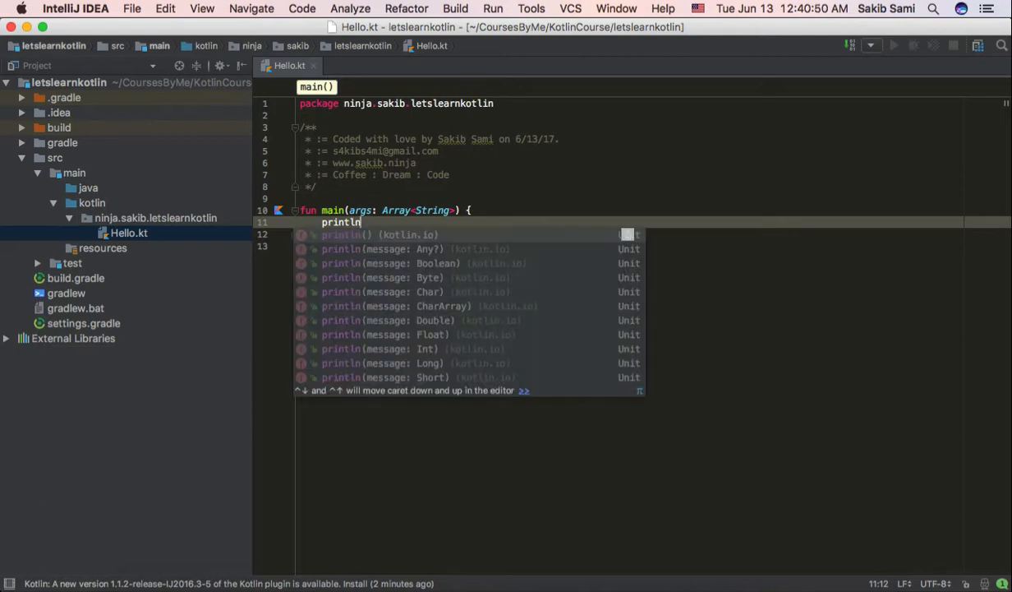
text((")
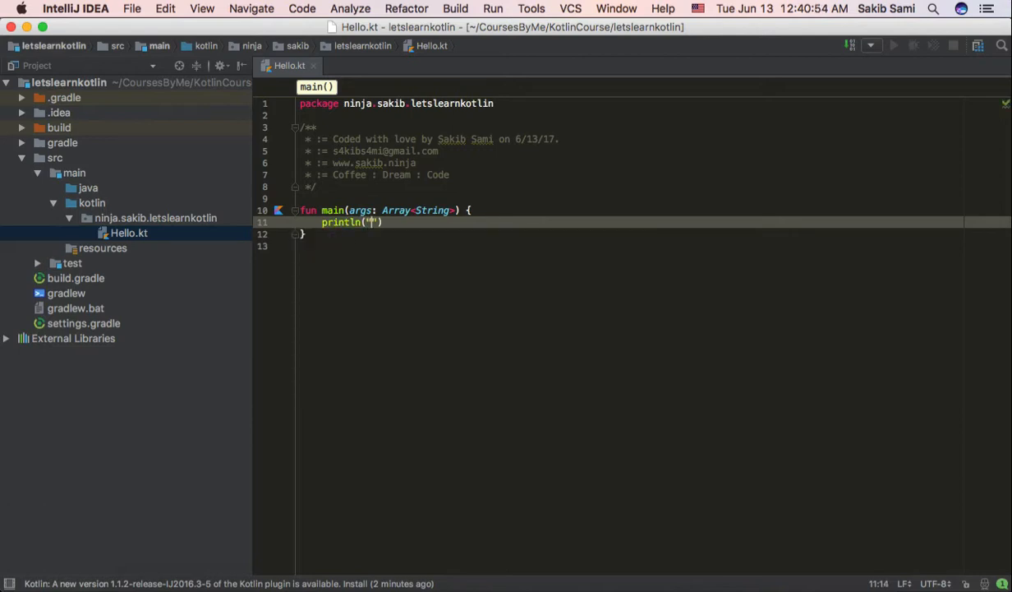
text(Hello World)
click(301, 246)
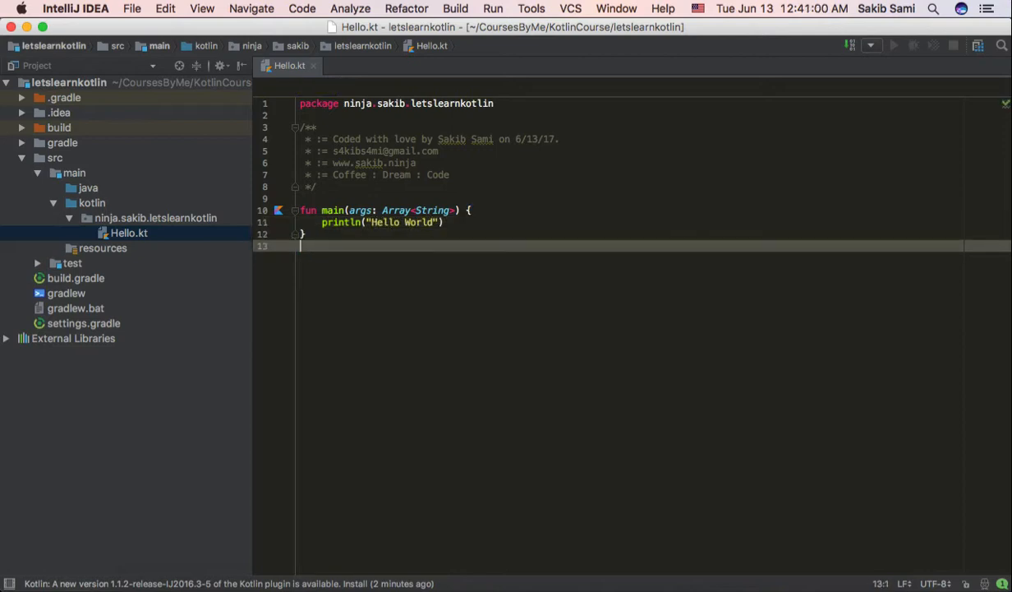
key(super+alt+l)
click(466, 223)
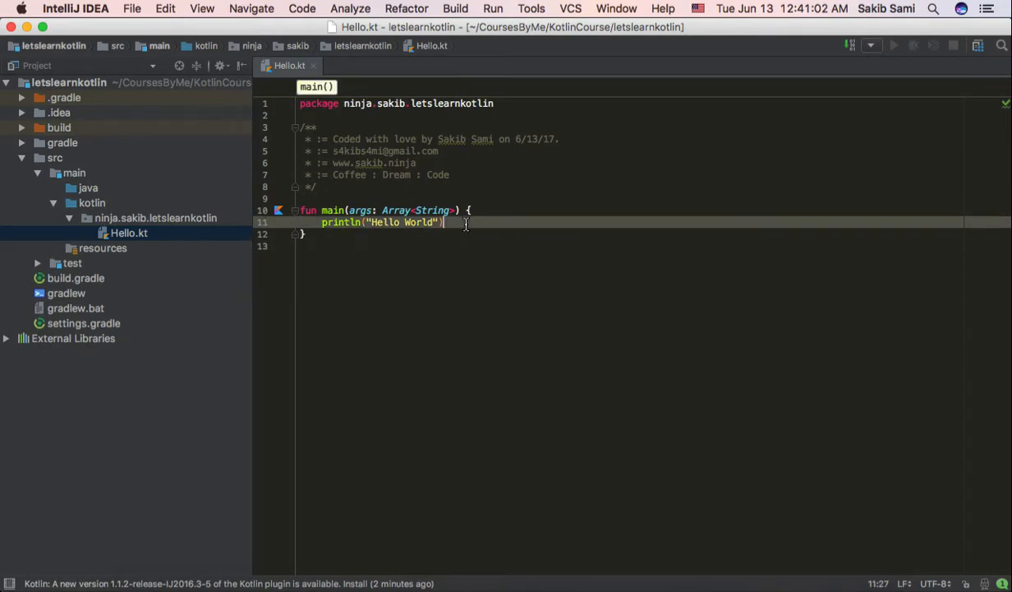
Step: Run the Hello.kt program and check the line it prints in the console
right_click(465, 223)
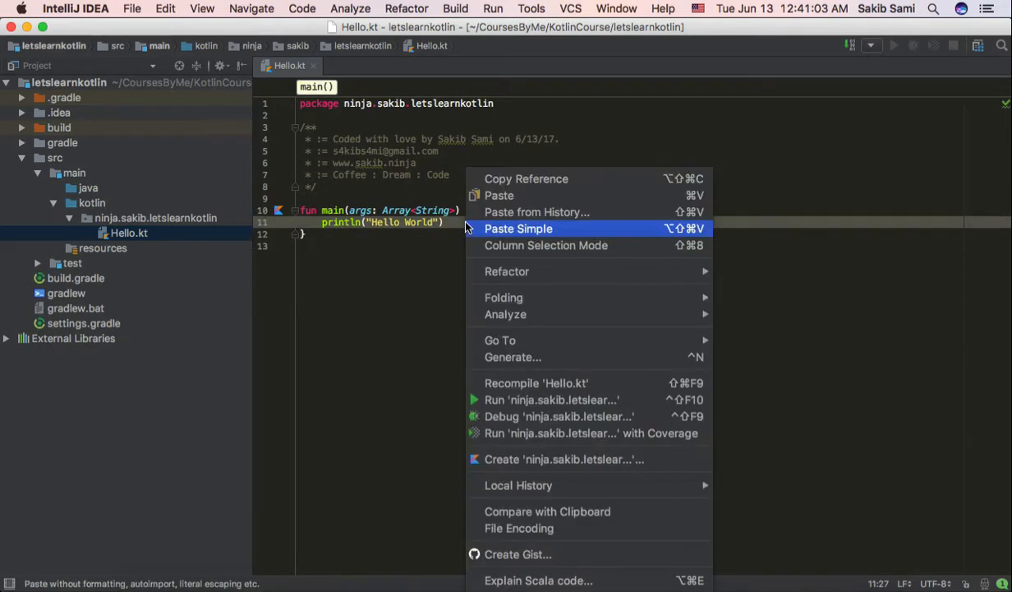
click(493, 392)
click(414, 309)
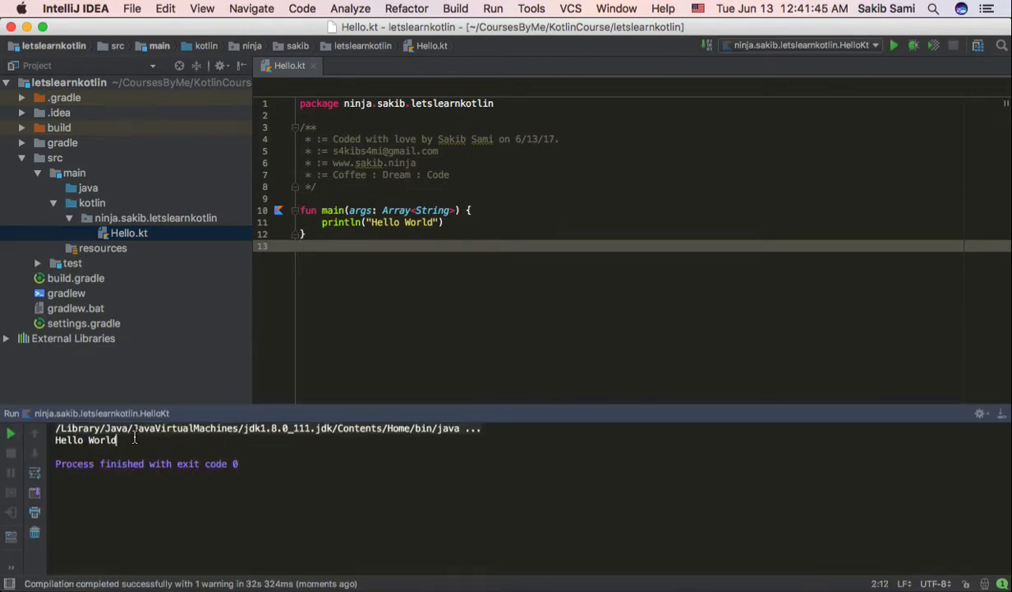
drag(133, 439, 54, 442)
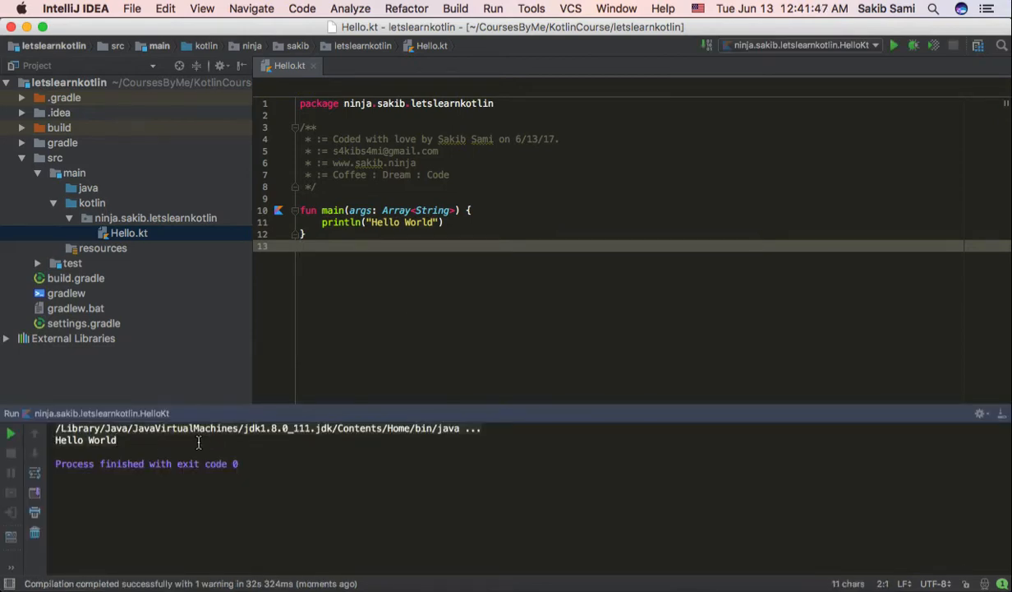
key(super+alt+l)
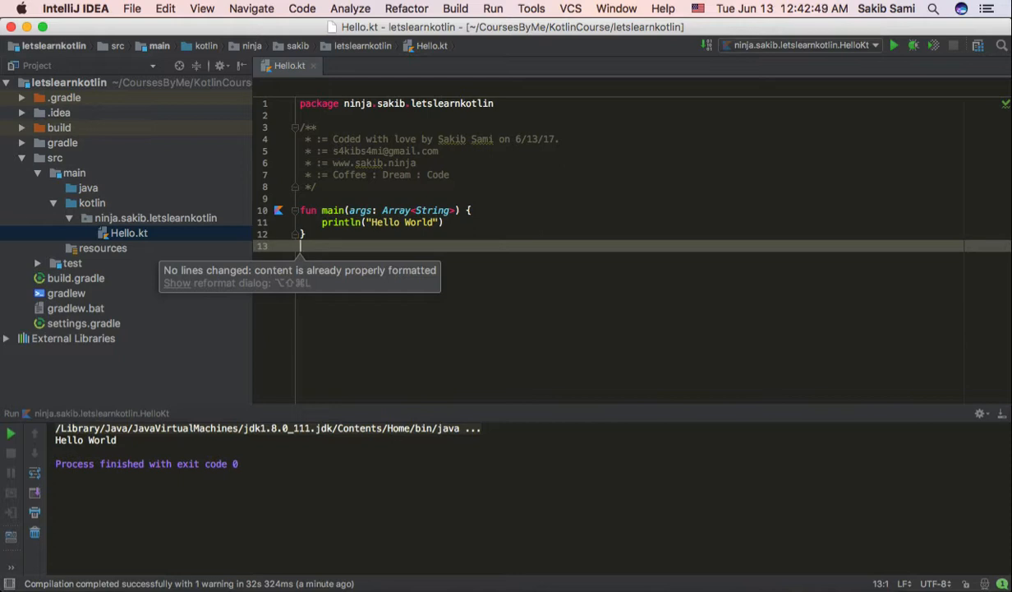
Step: Change the println call for "Hello World" in the main function to print
click(454, 220)
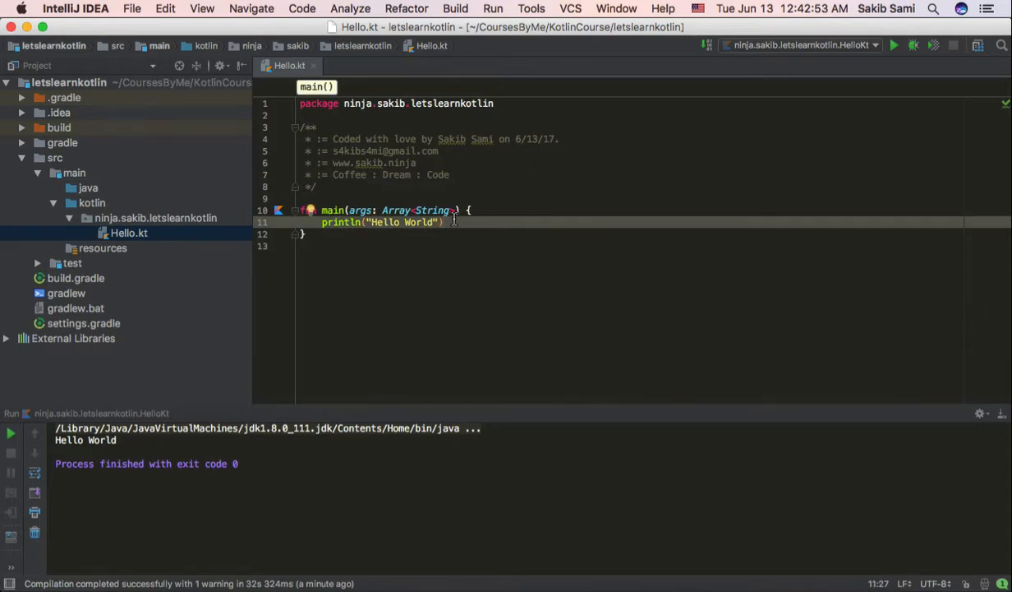
click(351, 222)
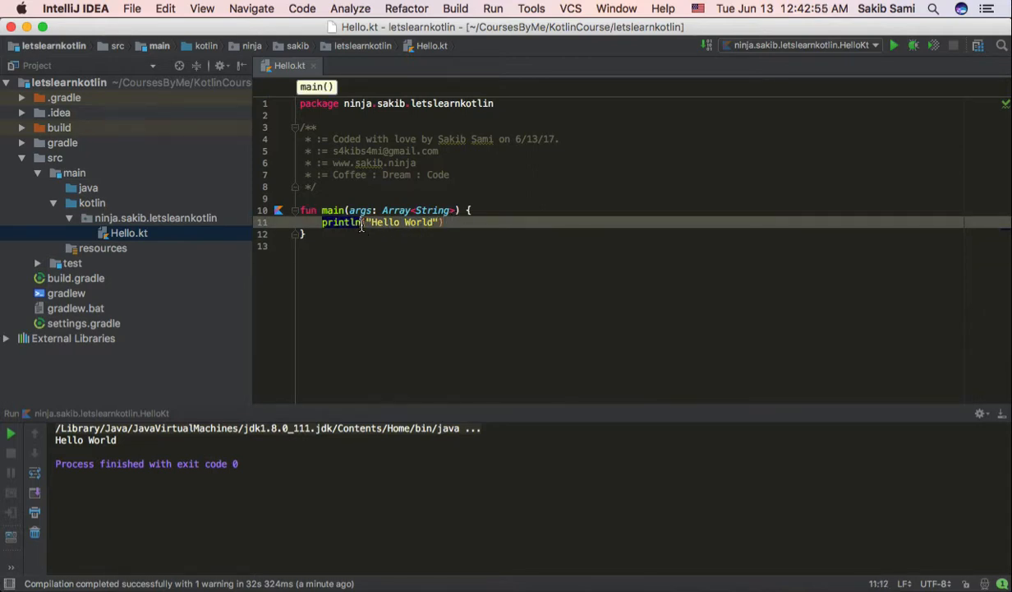
key(Delete)
key(Delete)
key(End)
Step: Add a print("Hi") statement below the Hello World line in the main function and reformat the code
key(Return)
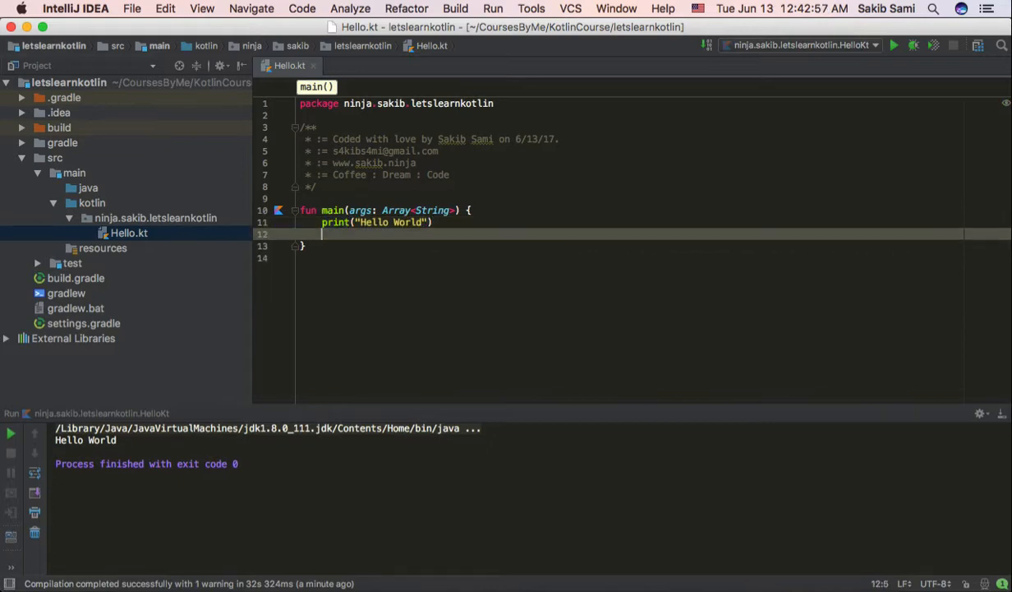
text(print)
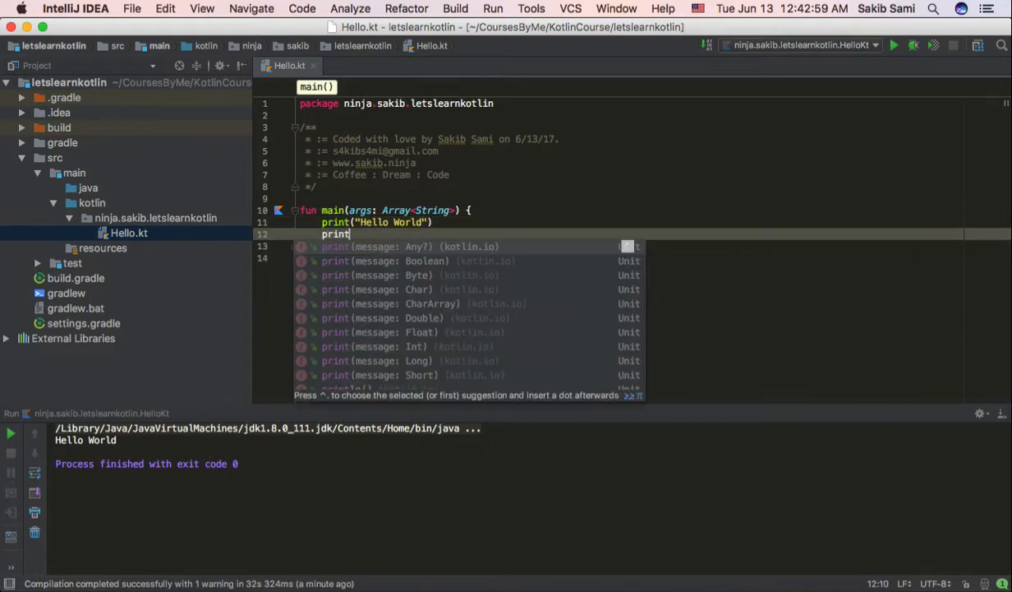
key(Escape)
text((")
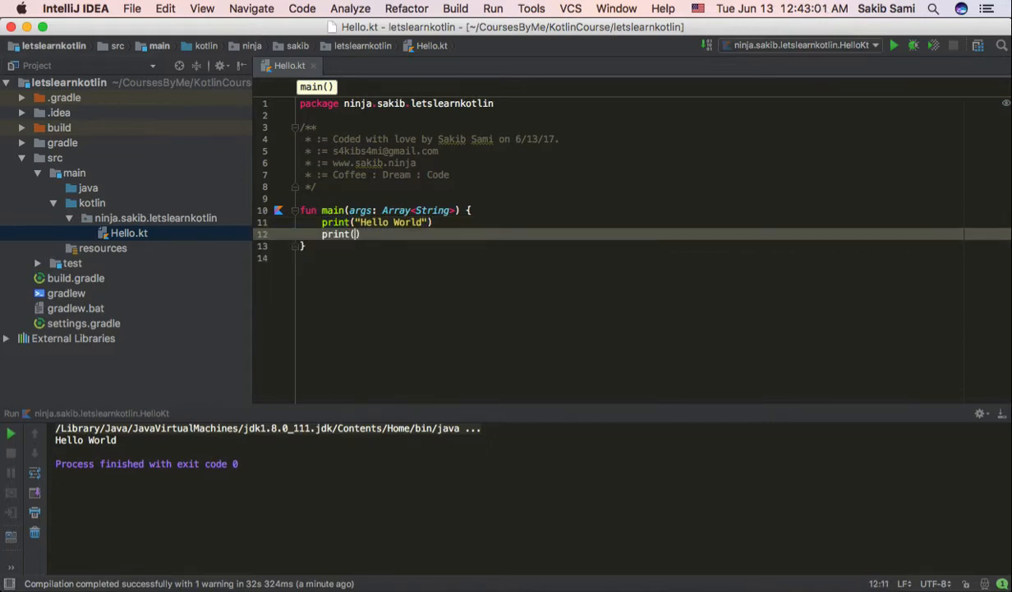
text(Hi)
click(300, 258)
key(alt+super+l)
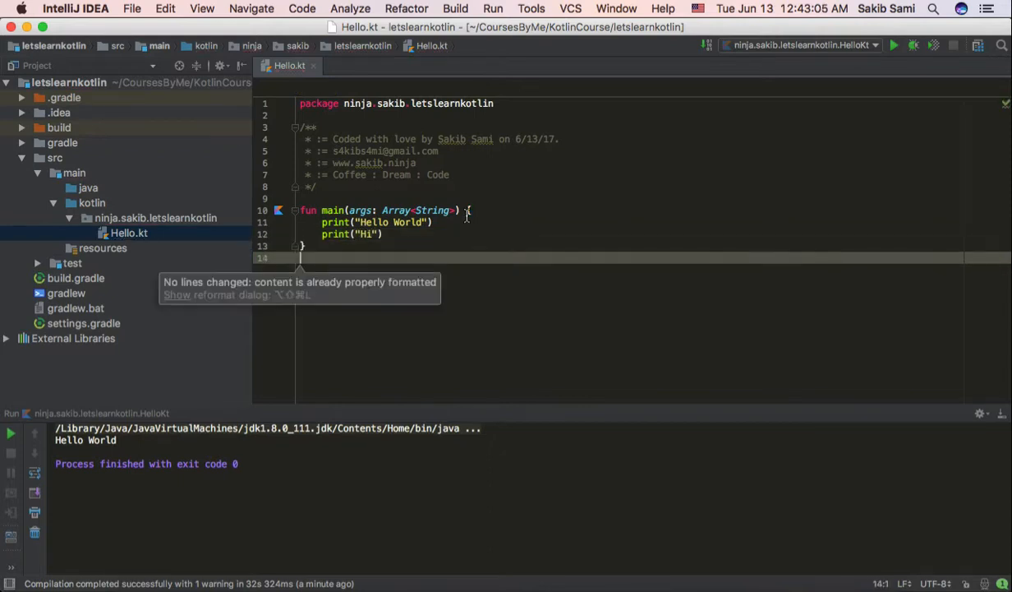
Step: Rerun the program and examine how the two print statements appear in the console output
click(450, 223)
click(894, 46)
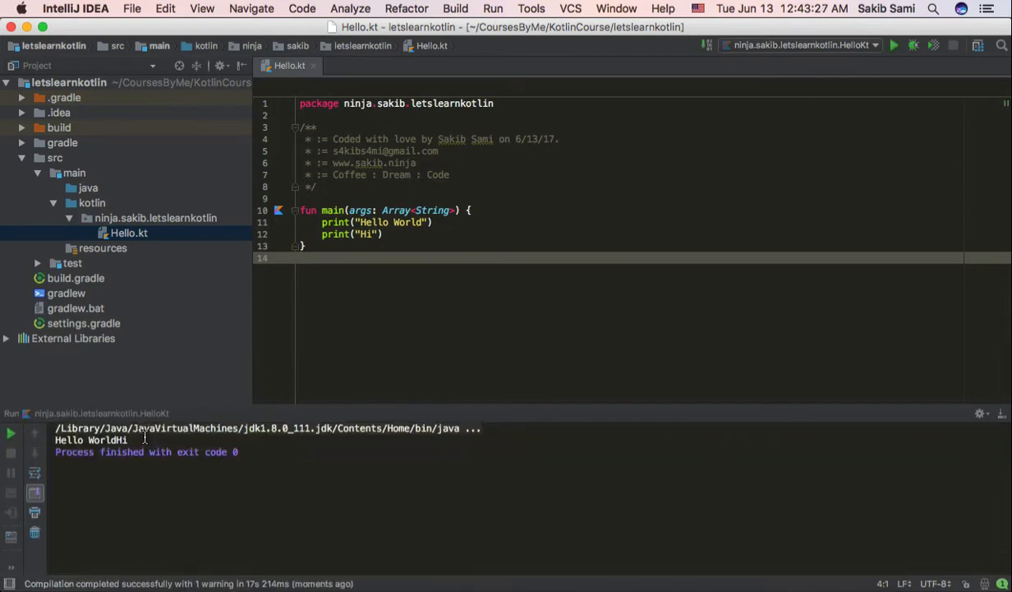
drag(162, 442, 55, 441)
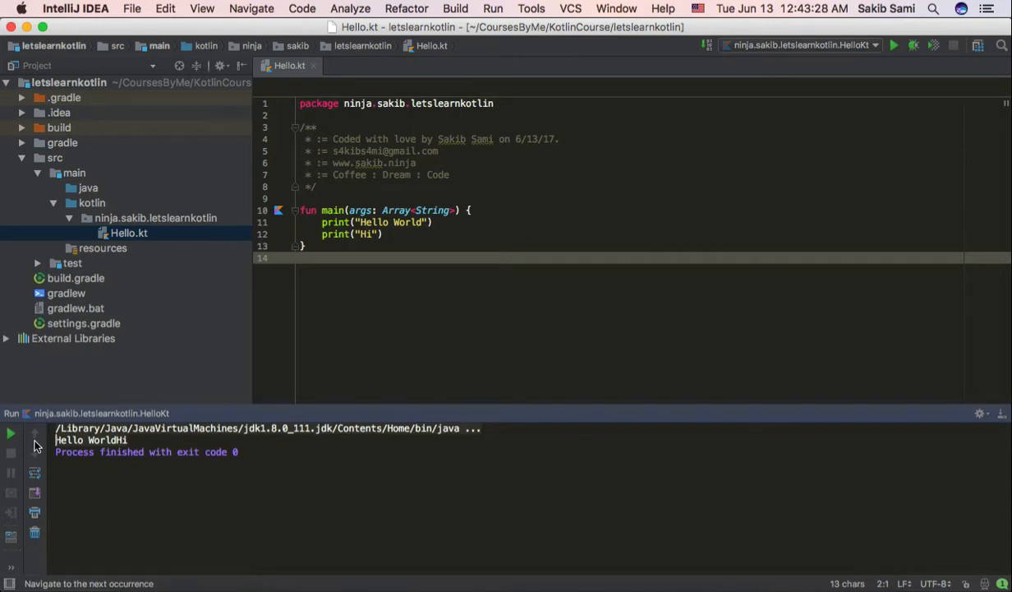
click(123, 440)
drag(118, 440, 142, 439)
click(394, 285)
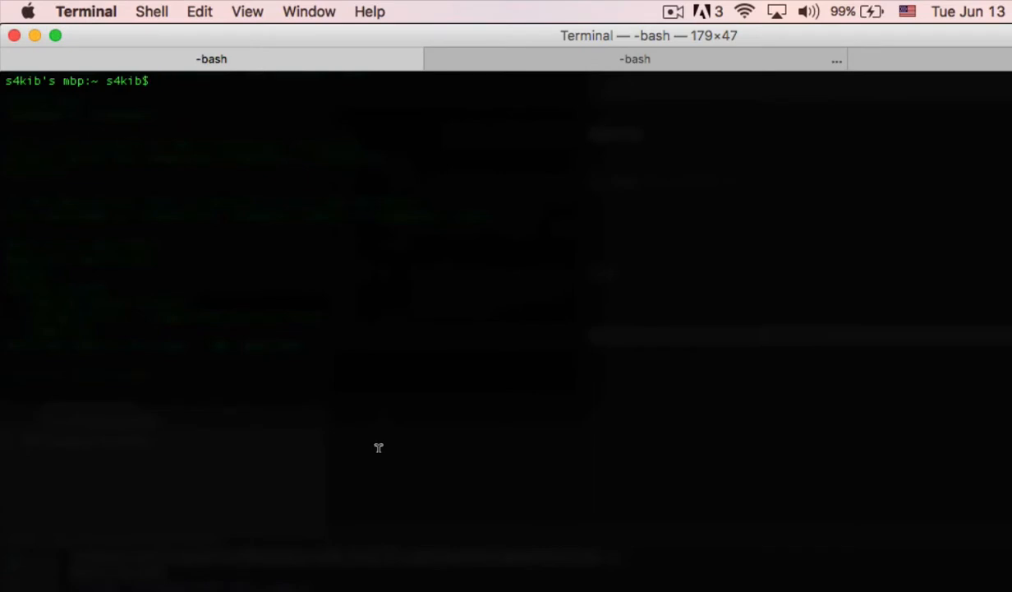
text(curl -s "https:/)
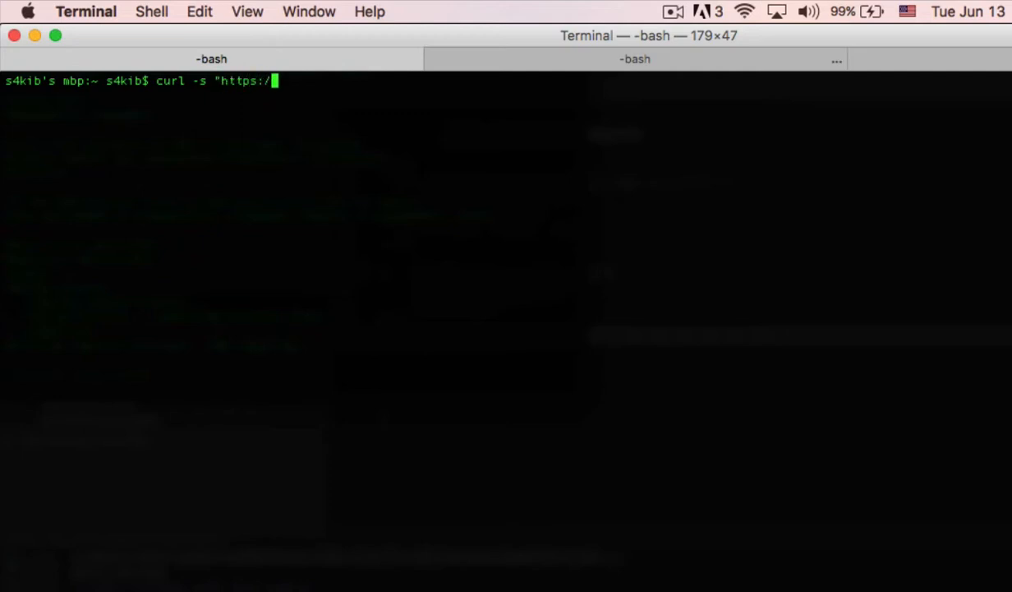
text(/get.sdkman.io)
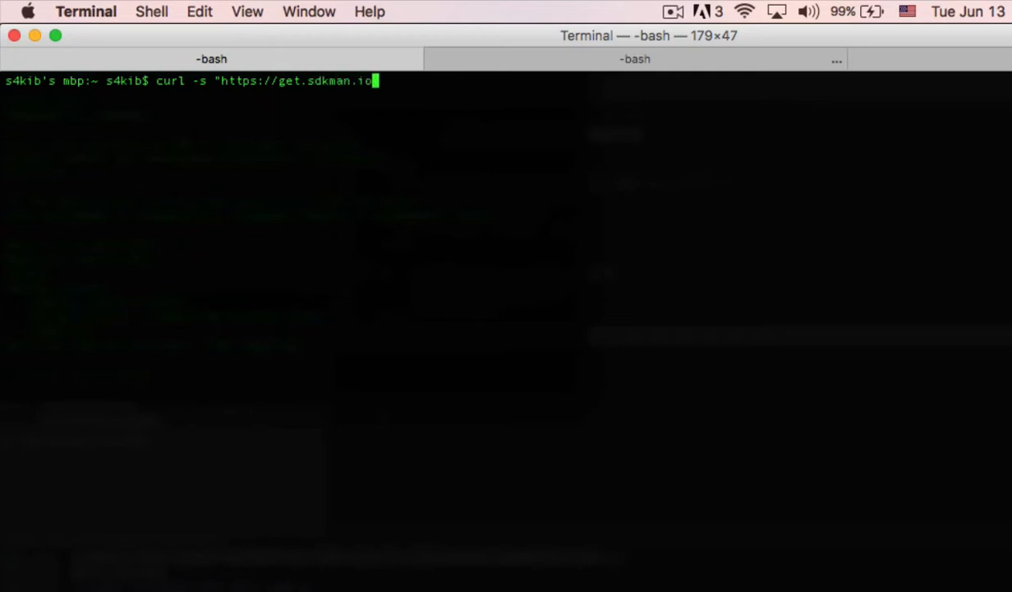
text(" | bash)
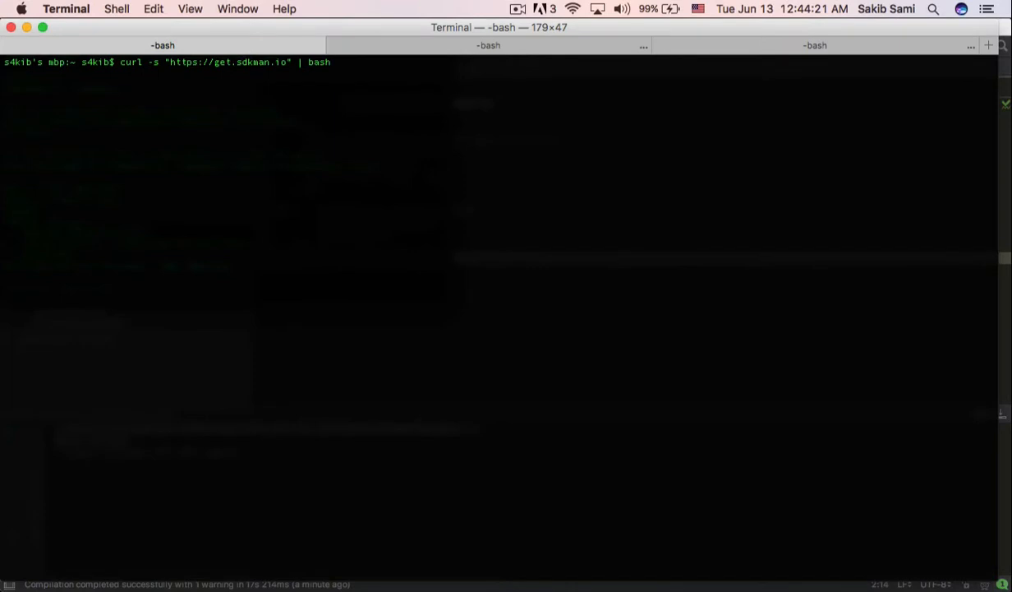
key(Return)
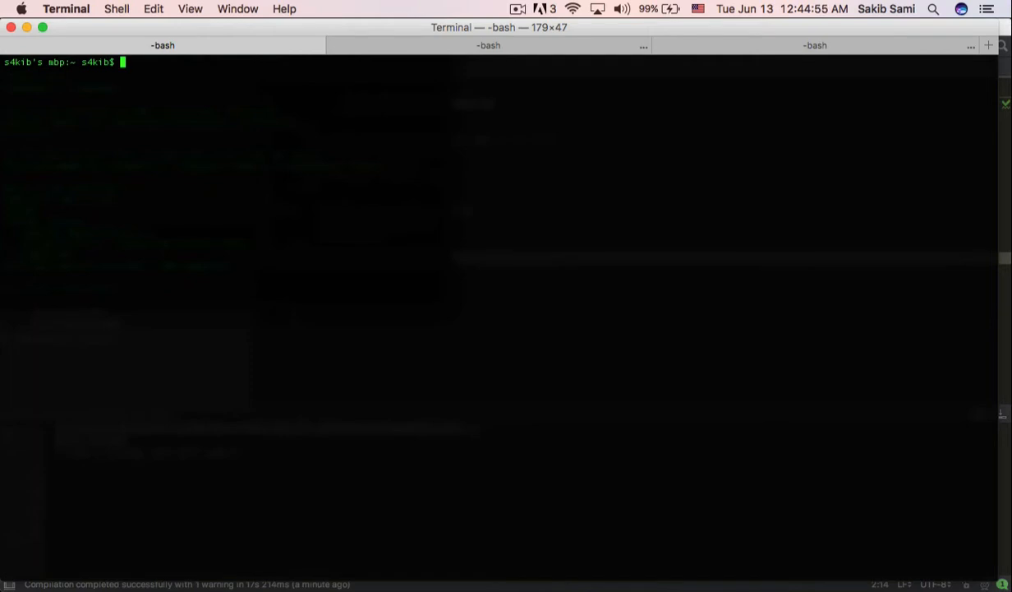
Step: Run sdk install kotlin 1.1.2 to install the Kotlin compiler through SDKMAN, and read the resulting message
text(sd)
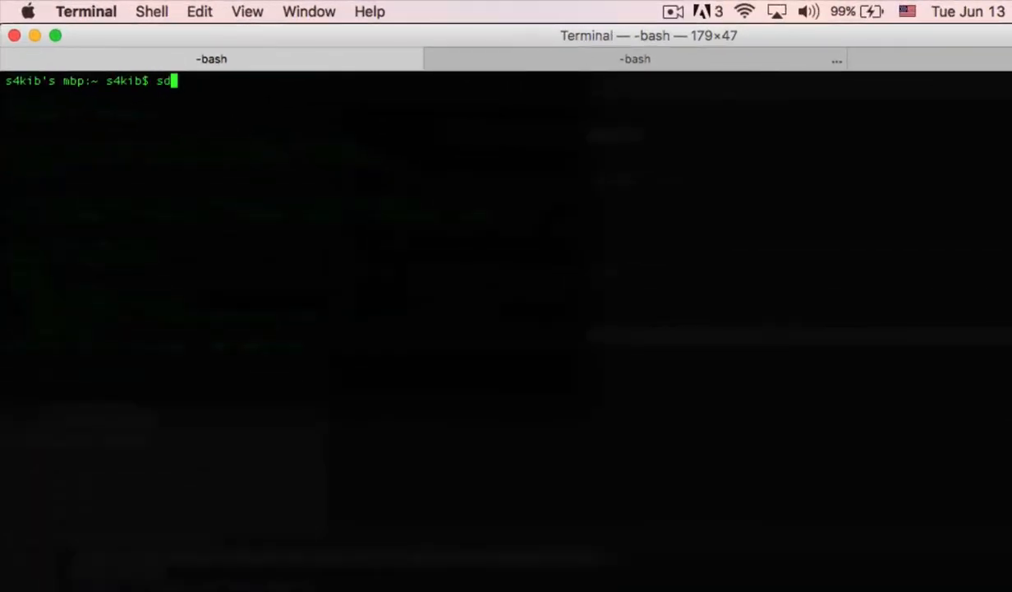
text(k install kotlin)
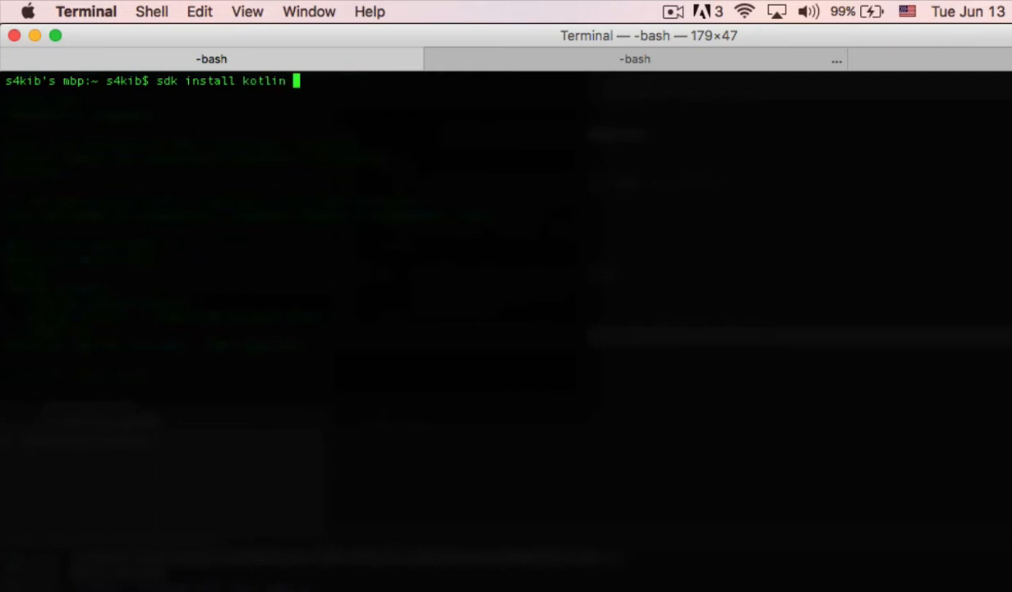
text( 1.1.2)
key(Return)
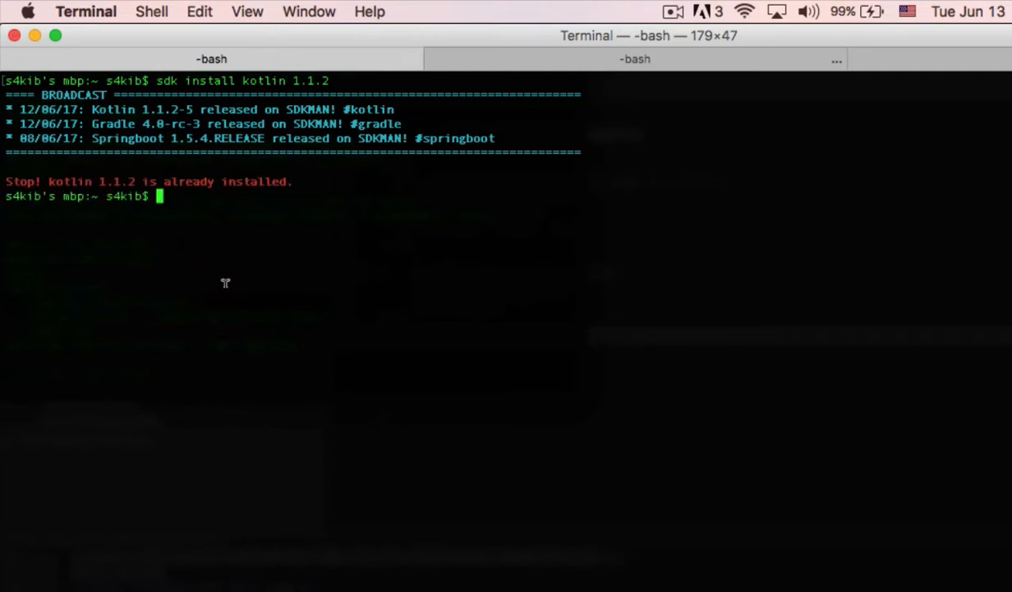
drag(293, 180, 5, 177)
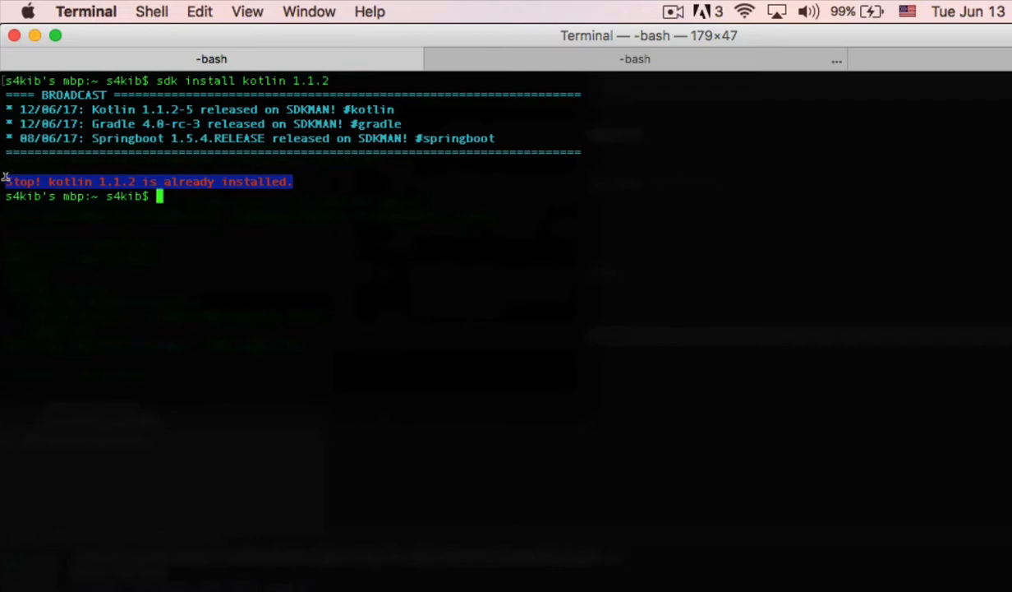
click(226, 200)
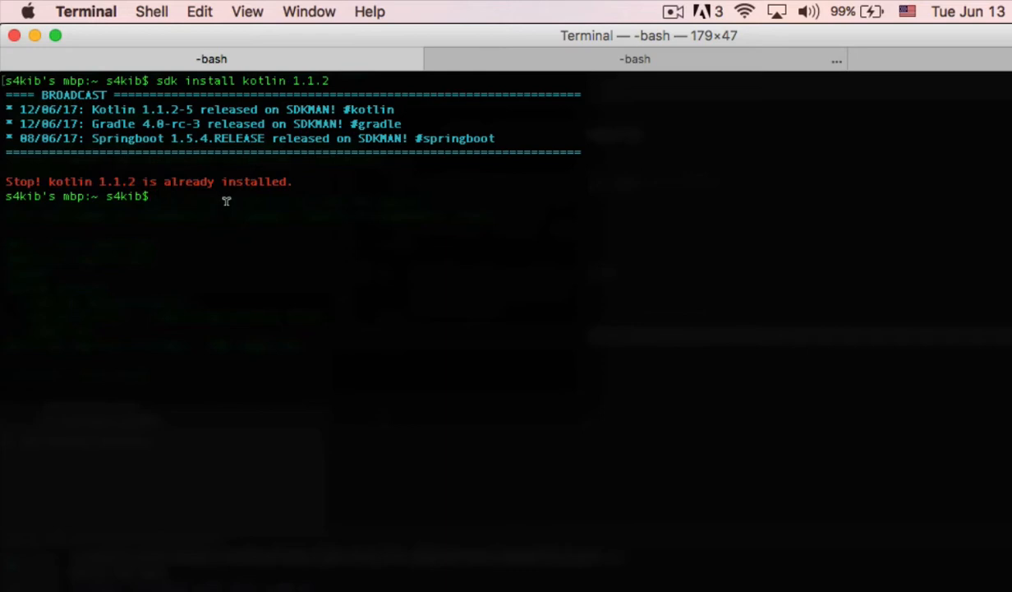
Step: Clear the terminal, start the Kotlin interactive shell with kotlinc, and check the Kotlin and JRE versions in its welcome line
text(clear)
key(Return)
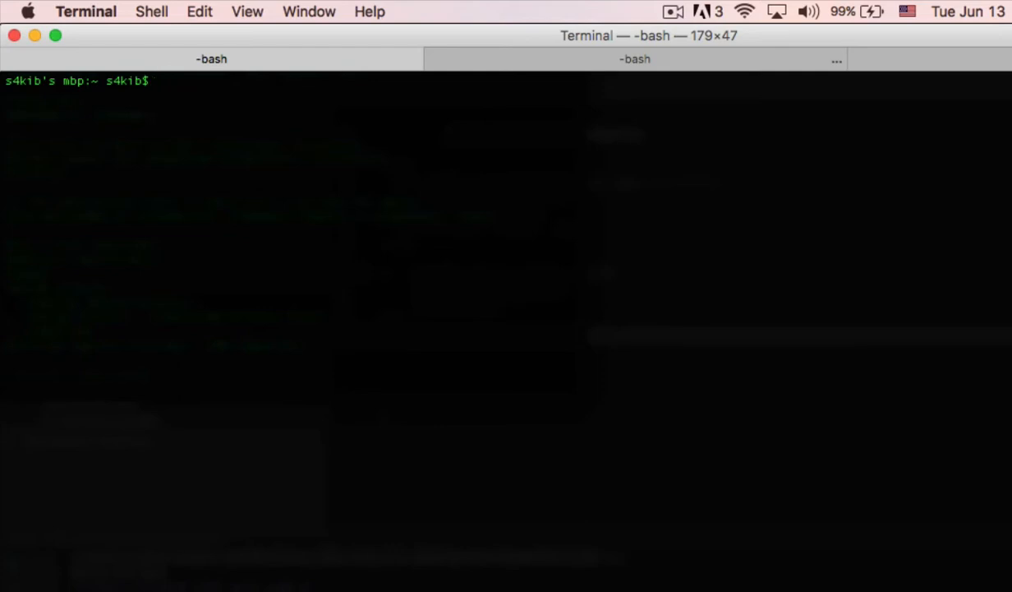
text(kotlinc)
key(Return)
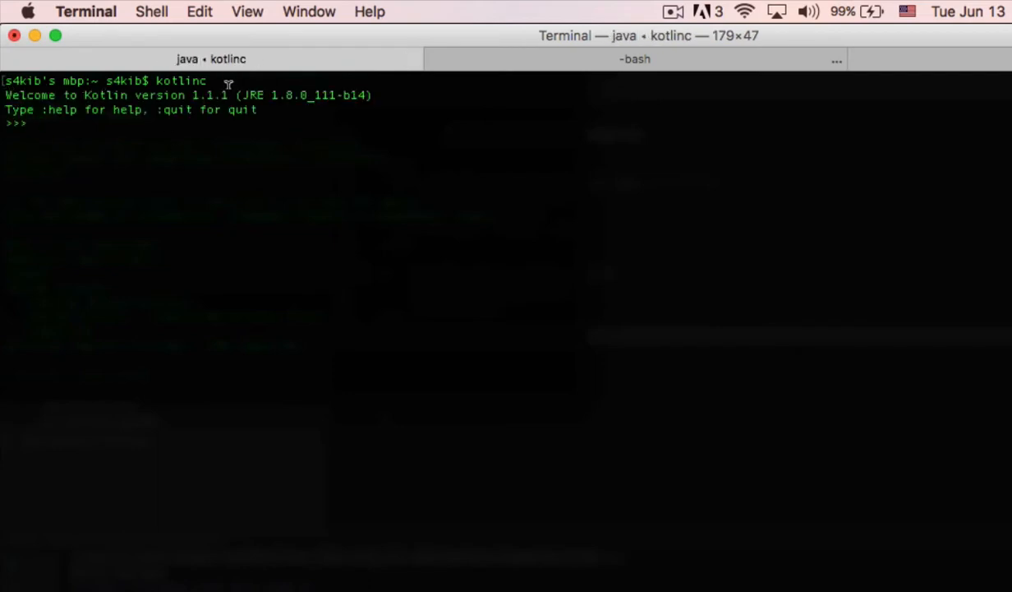
drag(228, 95, 197, 87)
click(256, 143)
drag(244, 94, 293, 91)
click(255, 129)
Step: Execute println("Hello World") in the Kotlin shell and check its output
text(println("Hello W))
key(Left)
text("Hello W)
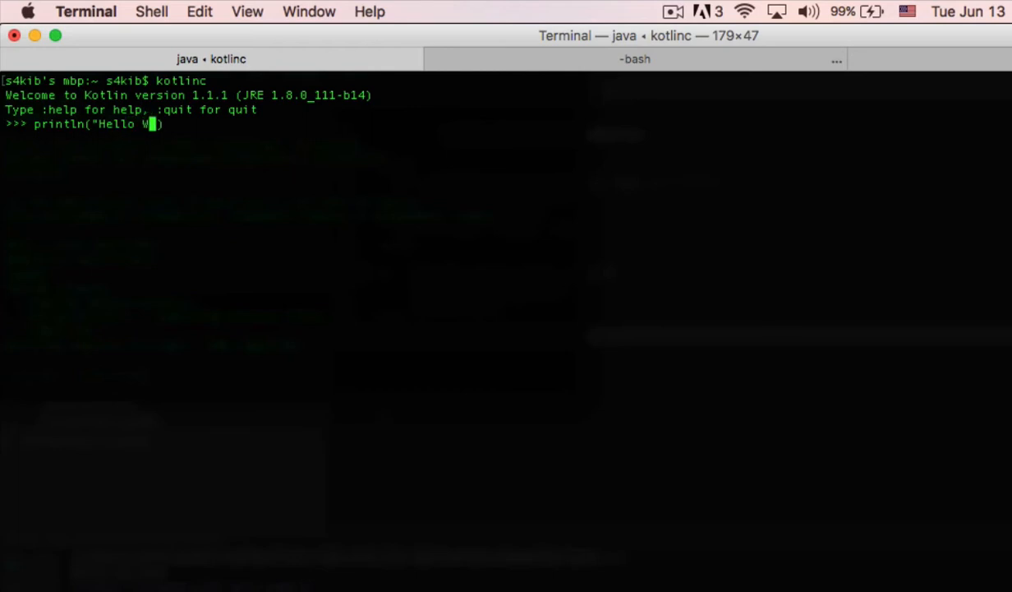
text(orld")
key(Right)
key(Return)
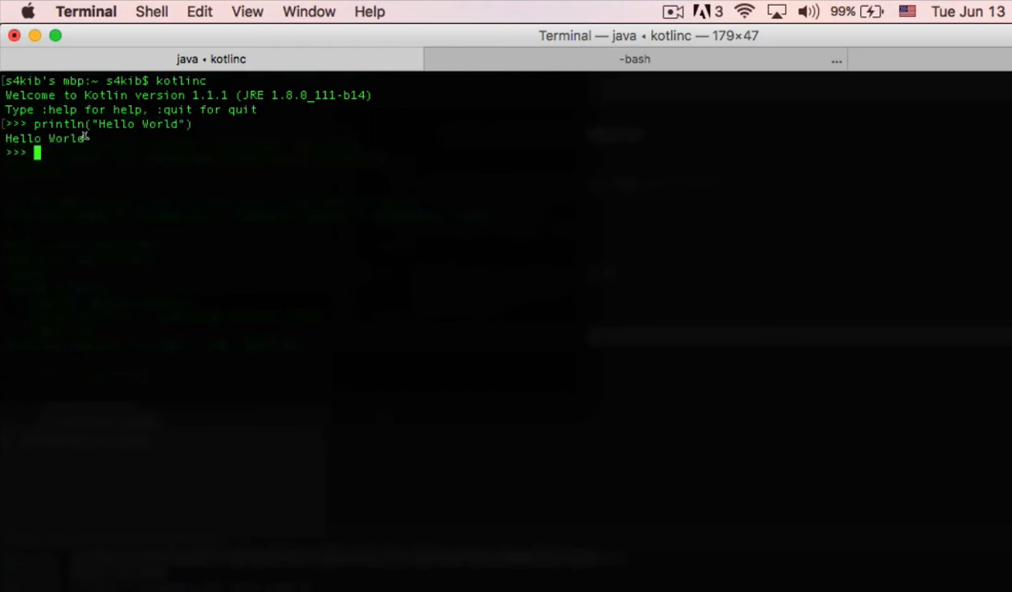
drag(84, 138, 2, 124)
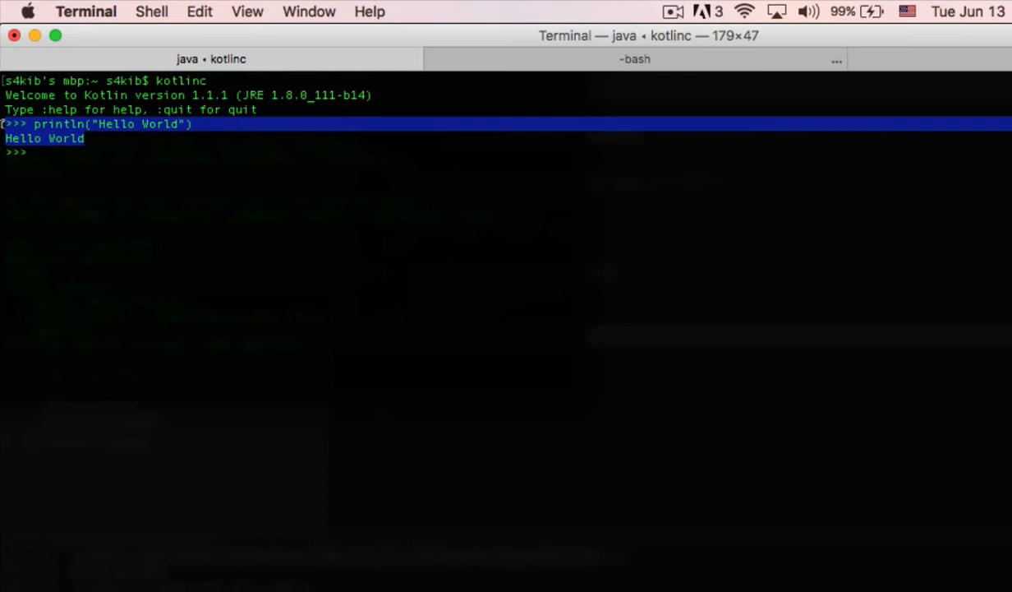
click(69, 151)
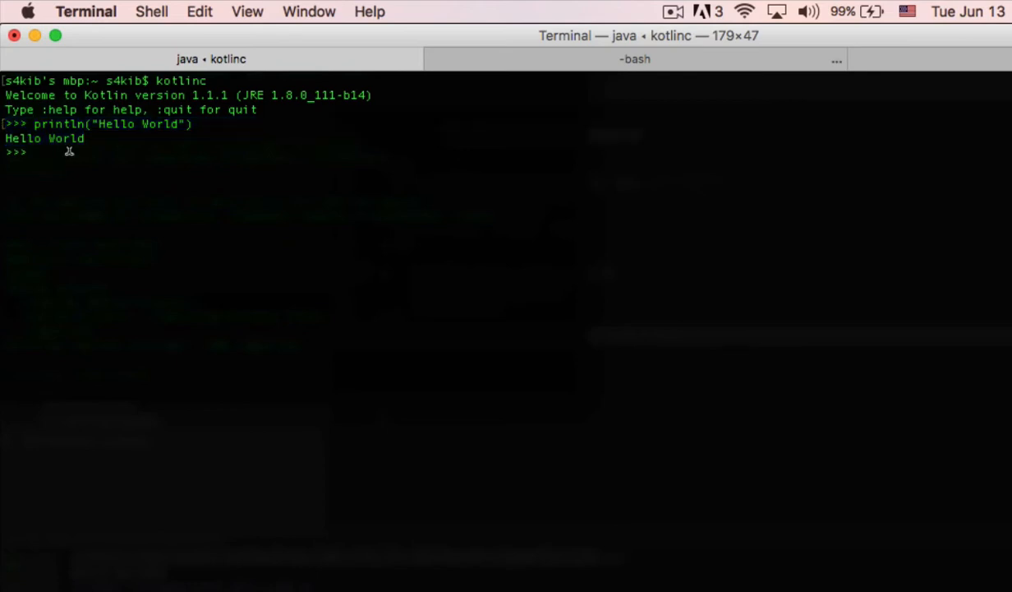
Step: Evaluate the expression 10 + 30 in the Kotlin shell and check the result
text(10 + 30)
key(Return)
double_click(11, 166)
click(91, 197)
Step: Declare val name with the person's full name as a string, and val age = 24, in the Kotlin shell
text(val name = ")
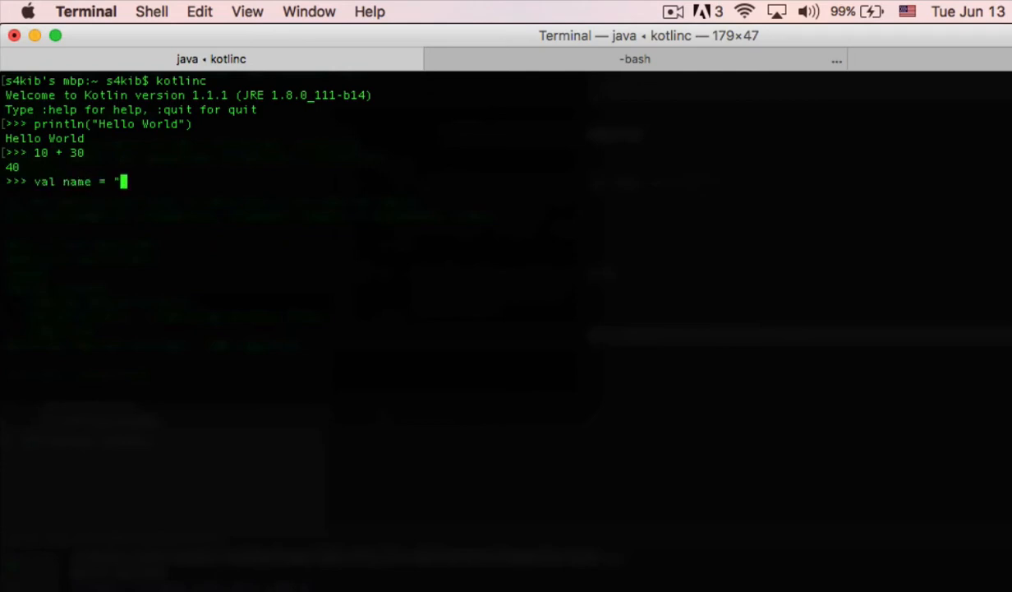
text(Sakib Sami")
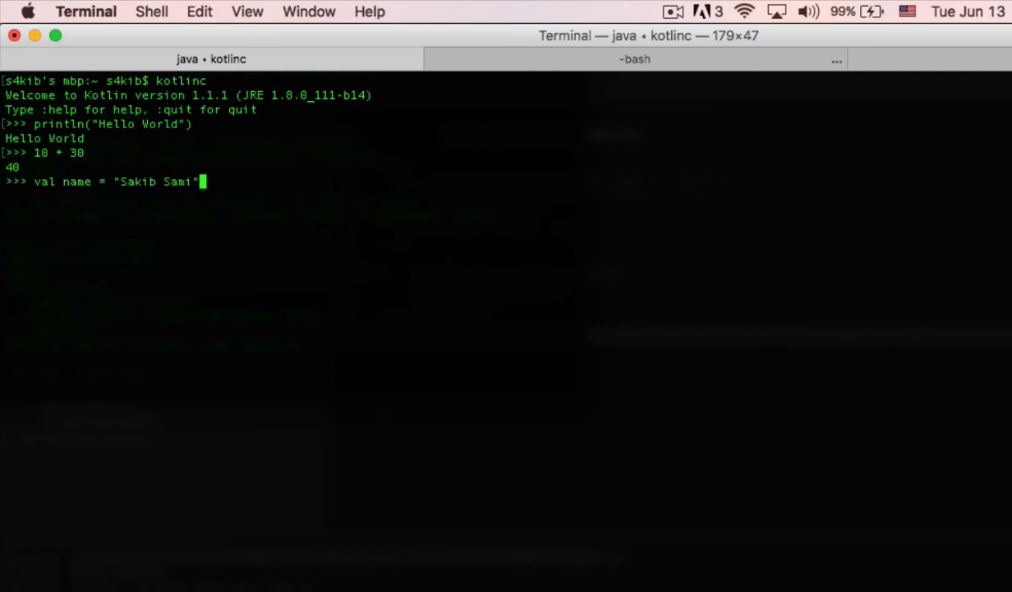
key(Return)
text(val age = 24)
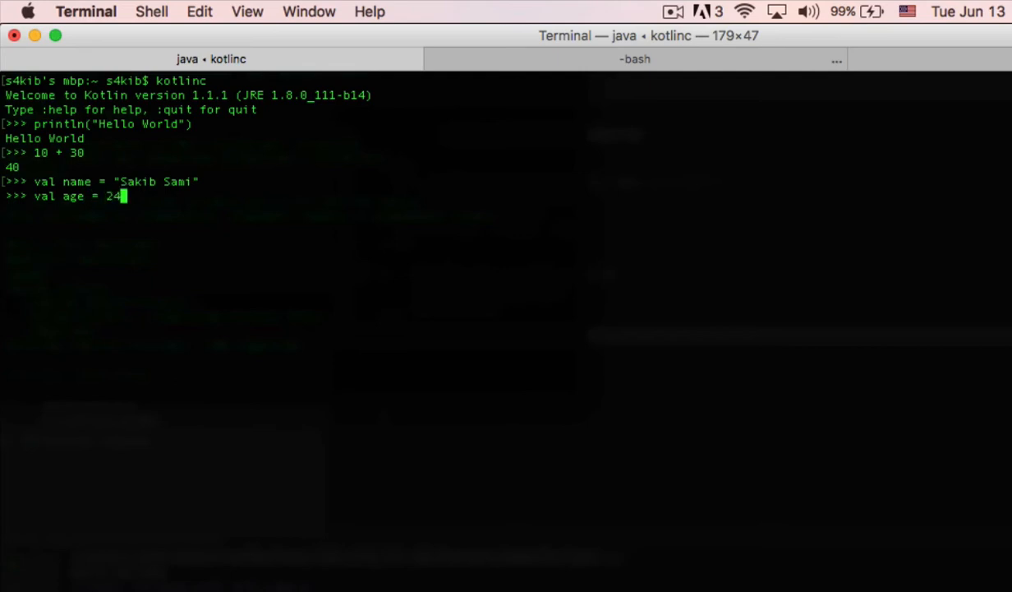
key(Return)
Step: Execute println("My name is $name and I am $age years old.") in the Kotlin shell and check the printed sentence
text(println()
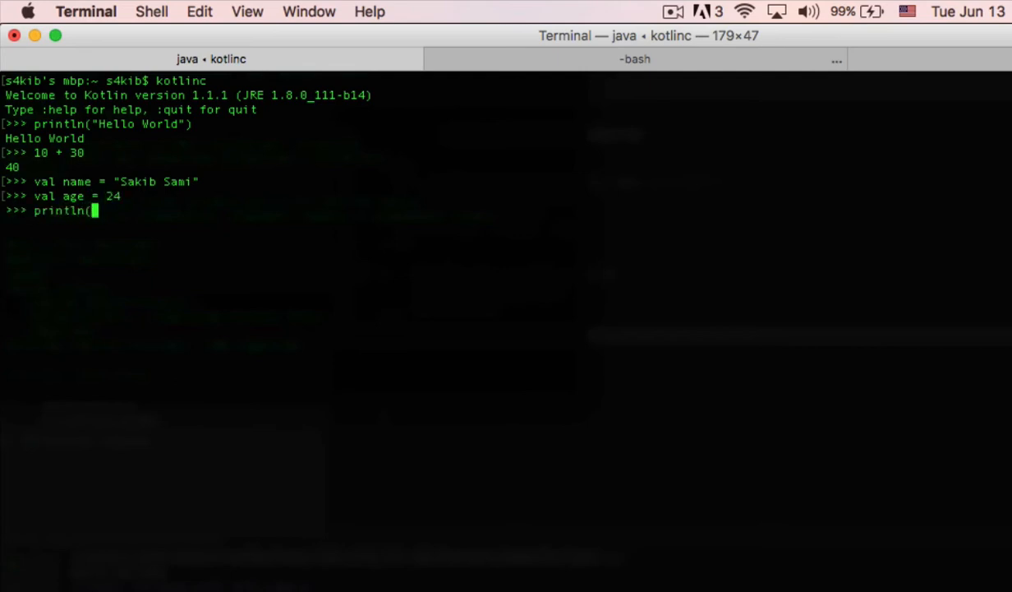
text("My name is $na)
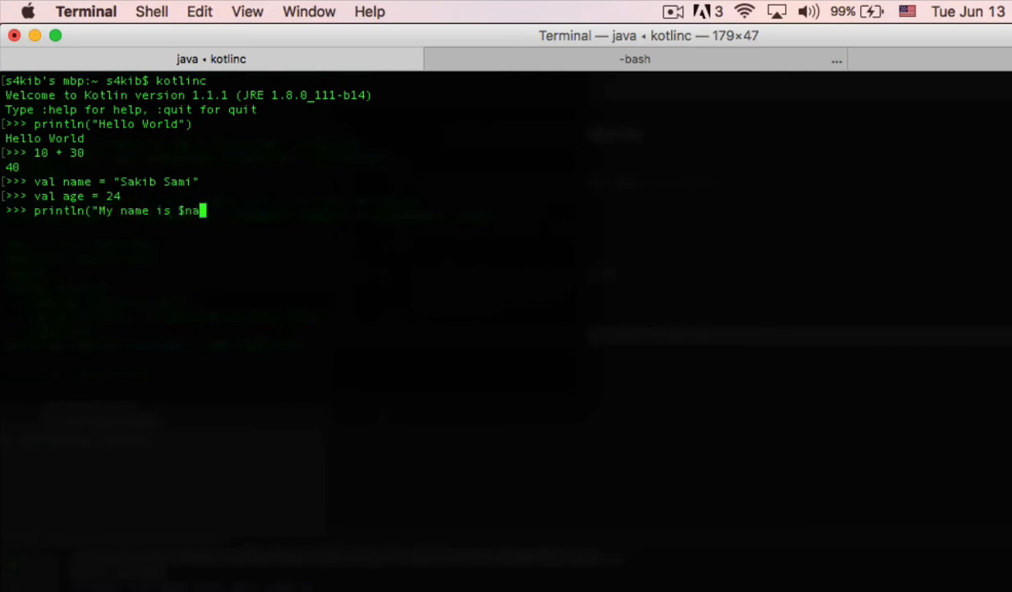
text(me)
text(,)
key(BackSpace)
key(BackSpace)
text(and I am $)
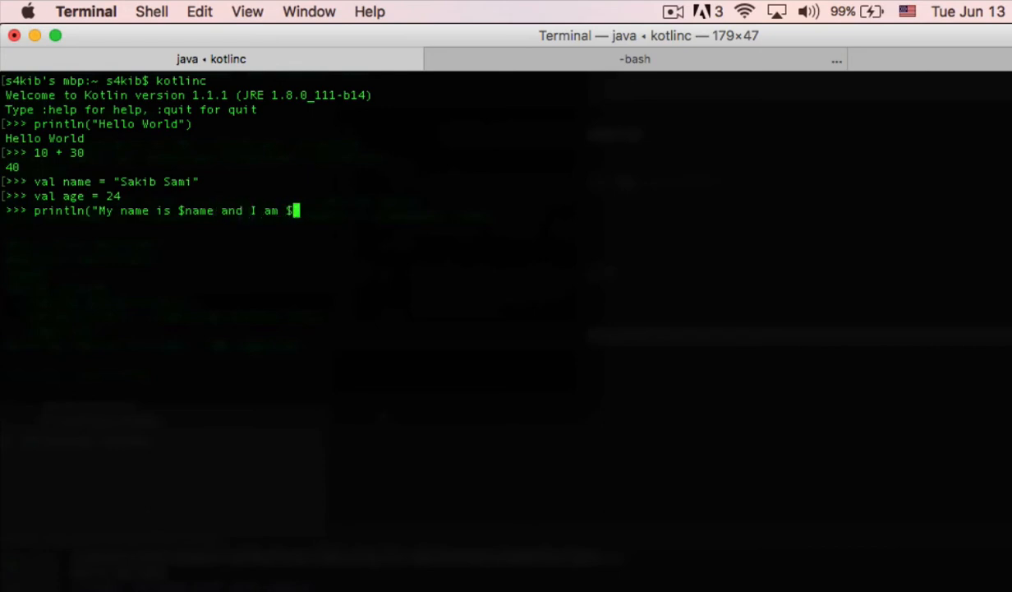
text(age yer)
key(BackSpace)
text(ars old)
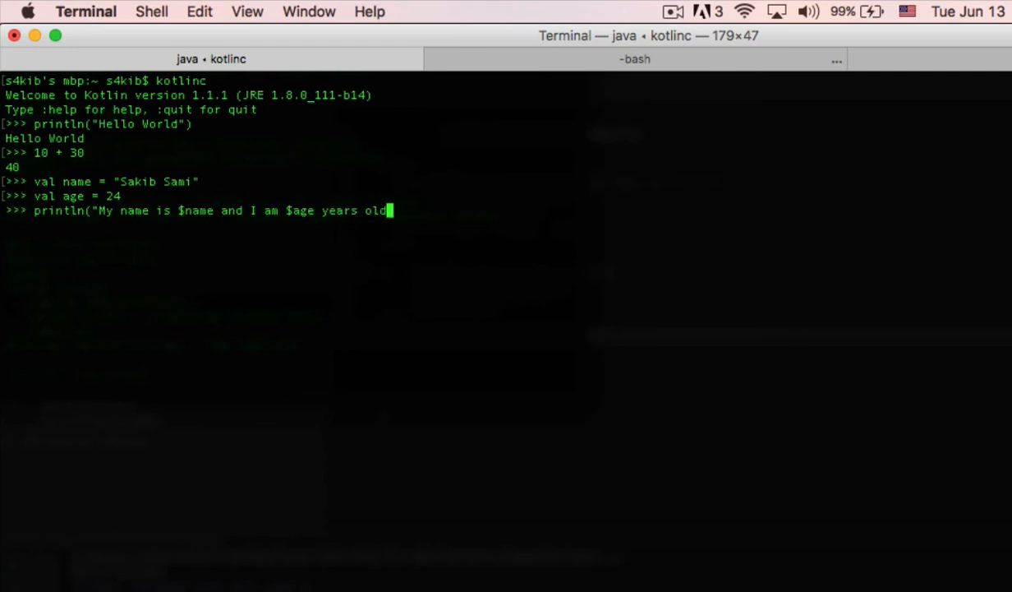
text(."))
key(Return)
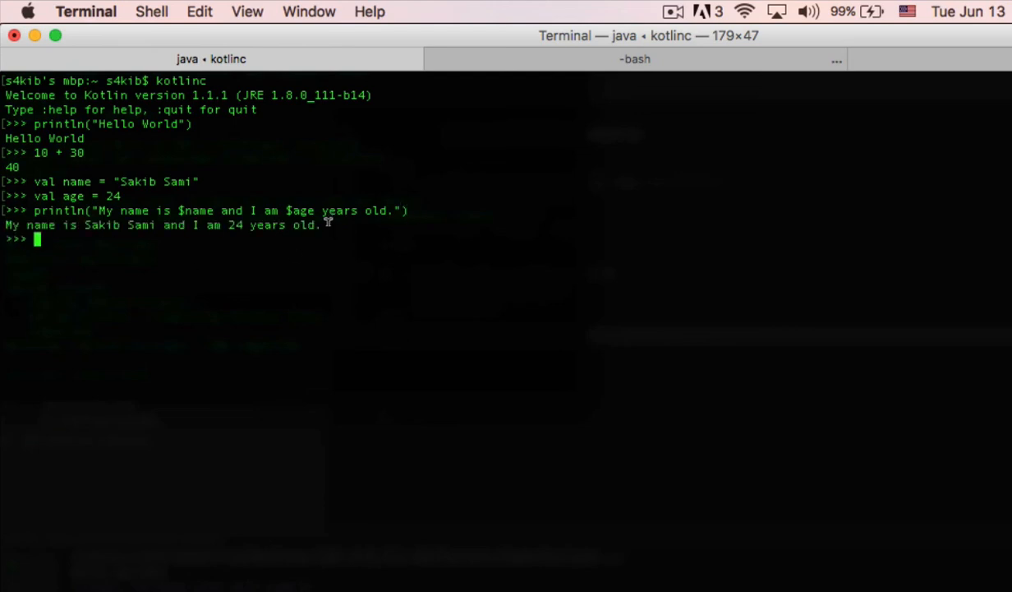
drag(324, 223, 4, 220)
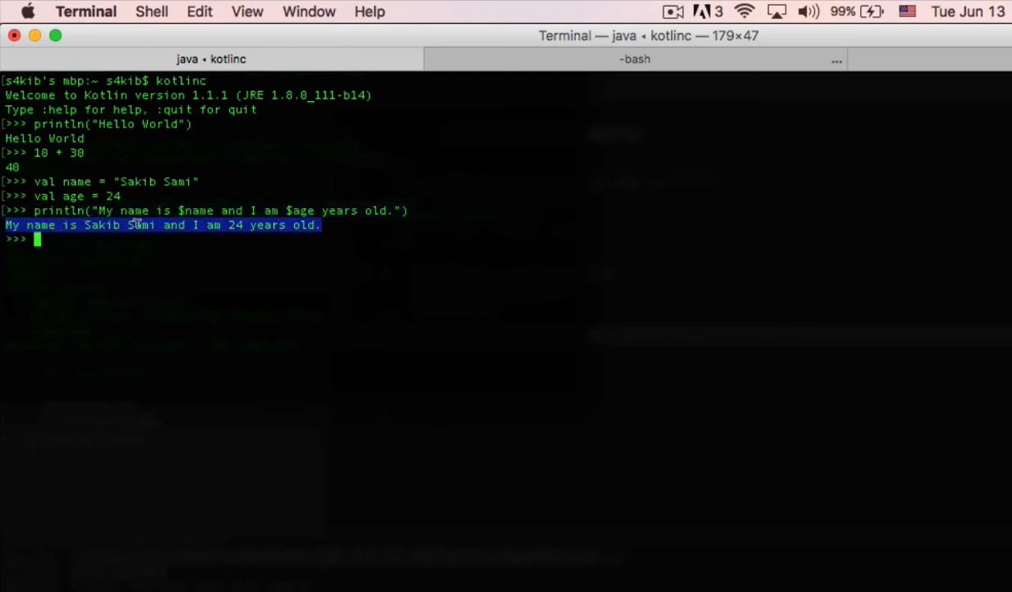
click(389, 258)
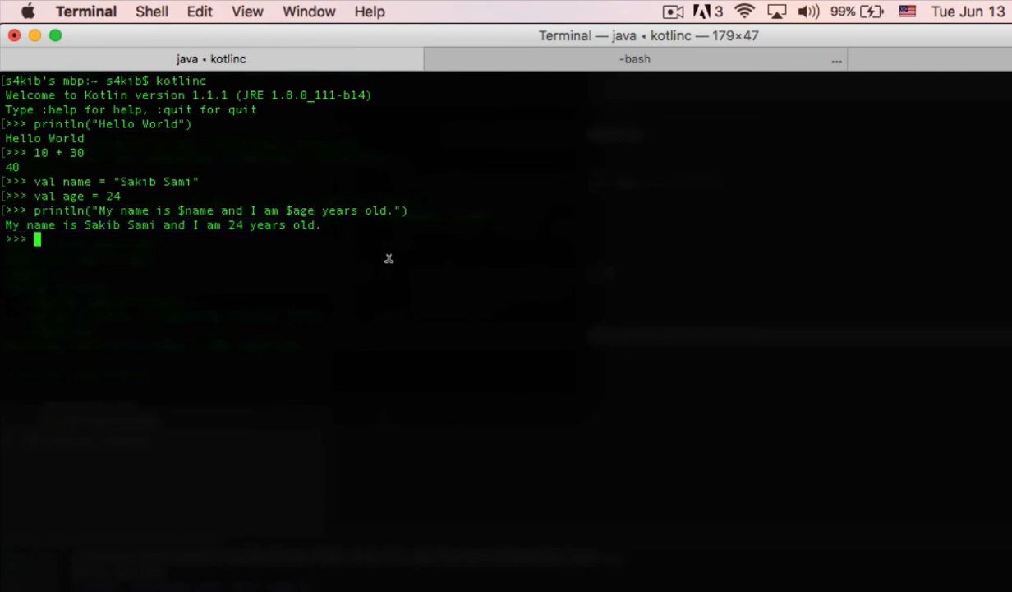